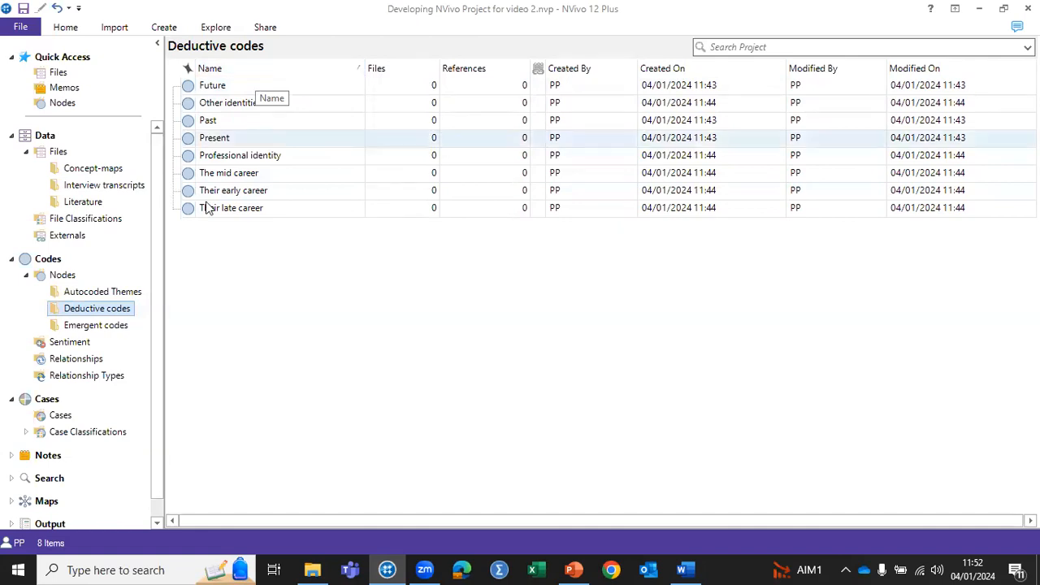
Step: Open the Autocoded Themes folder and expand the academic and bit nodes to examine their child codes
click(94, 295)
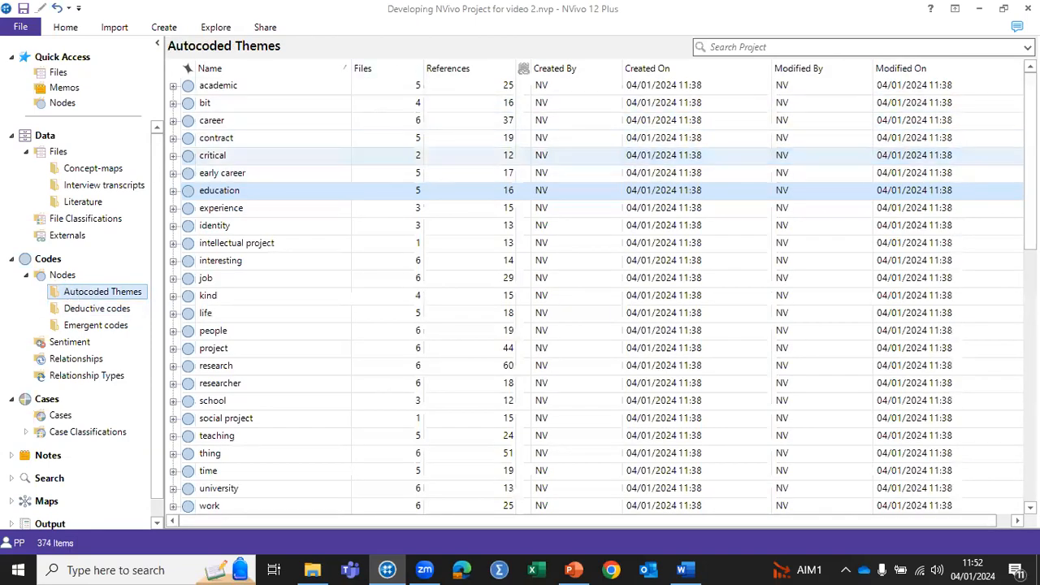
click(1031, 191)
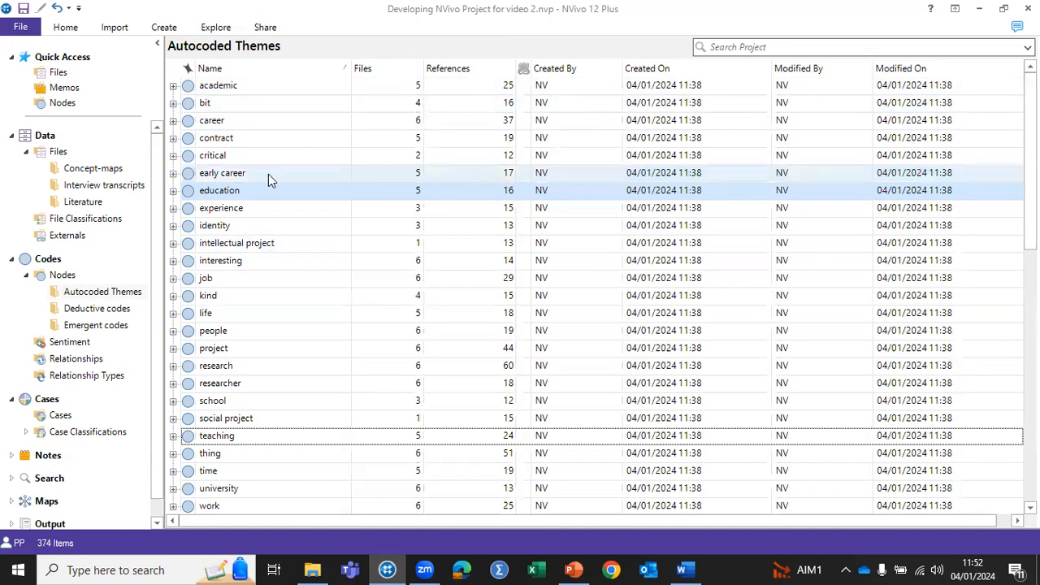
click(189, 86)
click(172, 86)
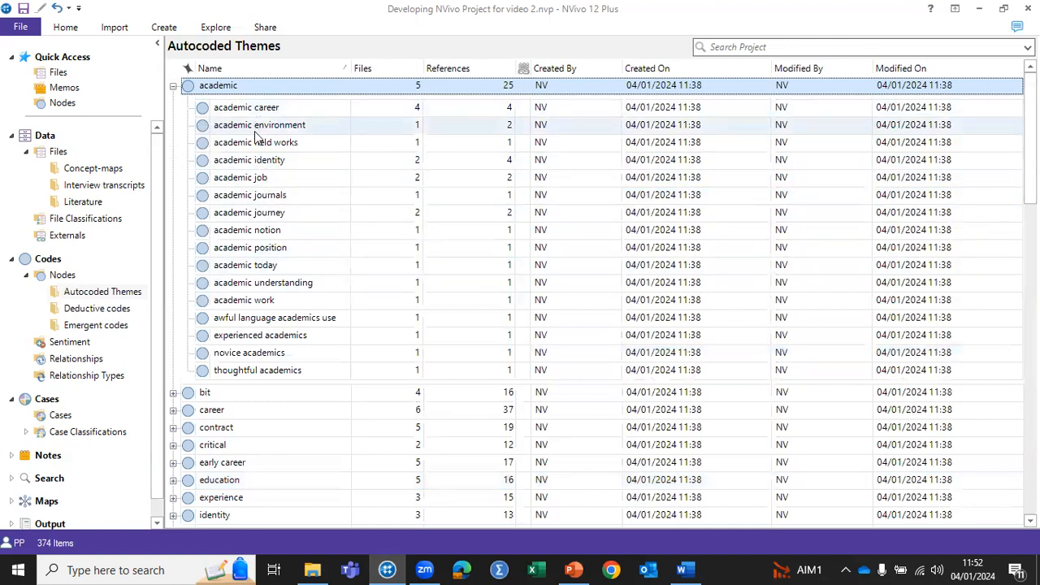
click(173, 393)
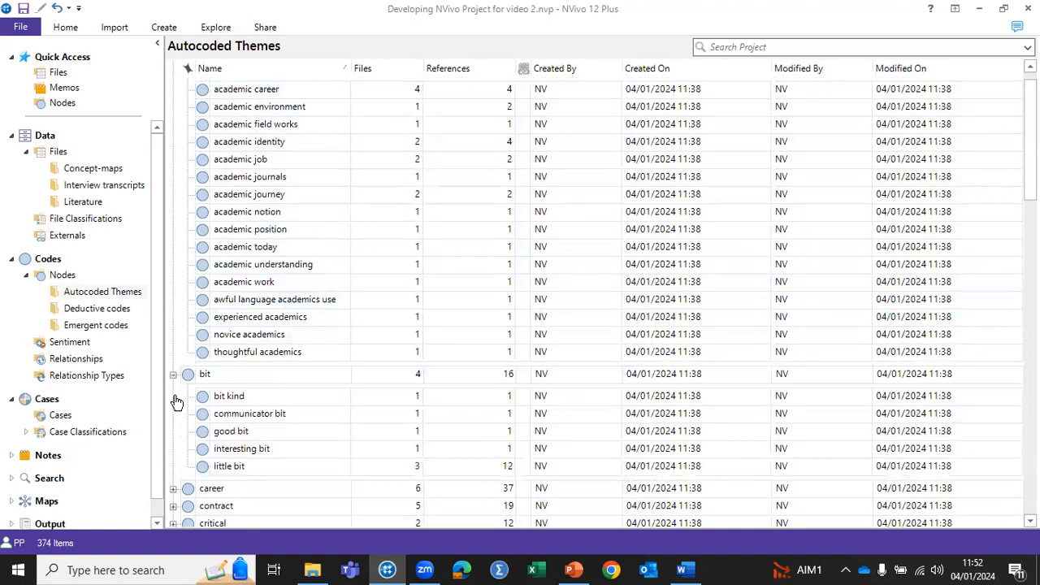
click(206, 380)
scroll(425, 379, down, 5)
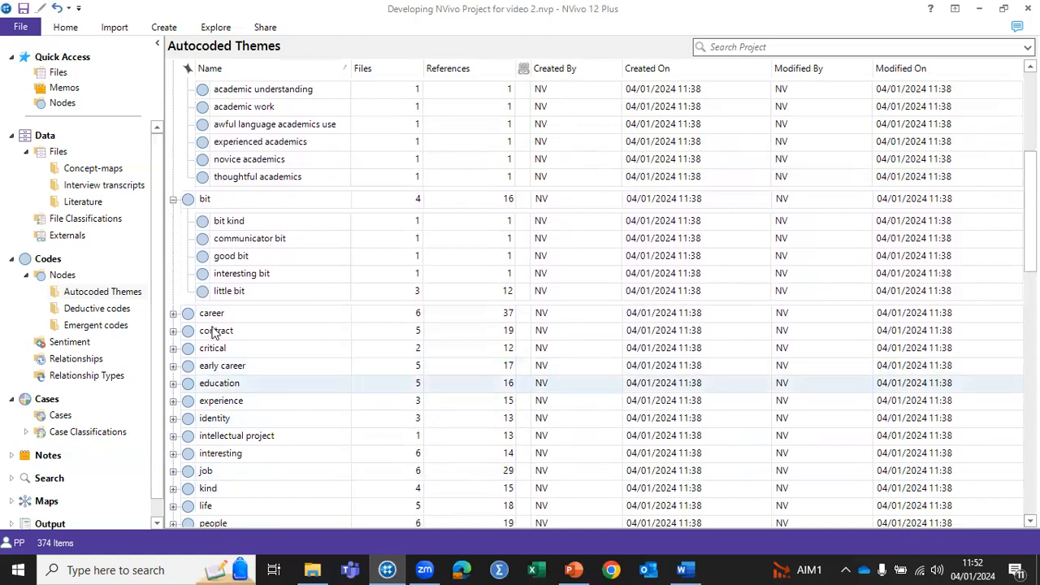
Step: Expand the career and identity nodes to examine their child codes, declining to save the project
click(173, 313)
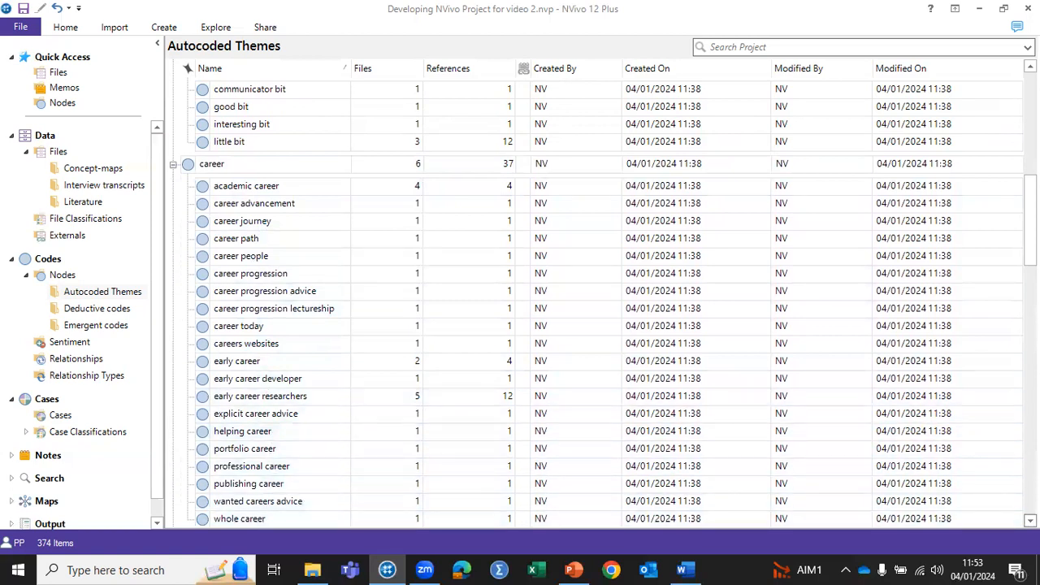
scroll(821, 474, down, 3)
scroll(821, 474, down, 2)
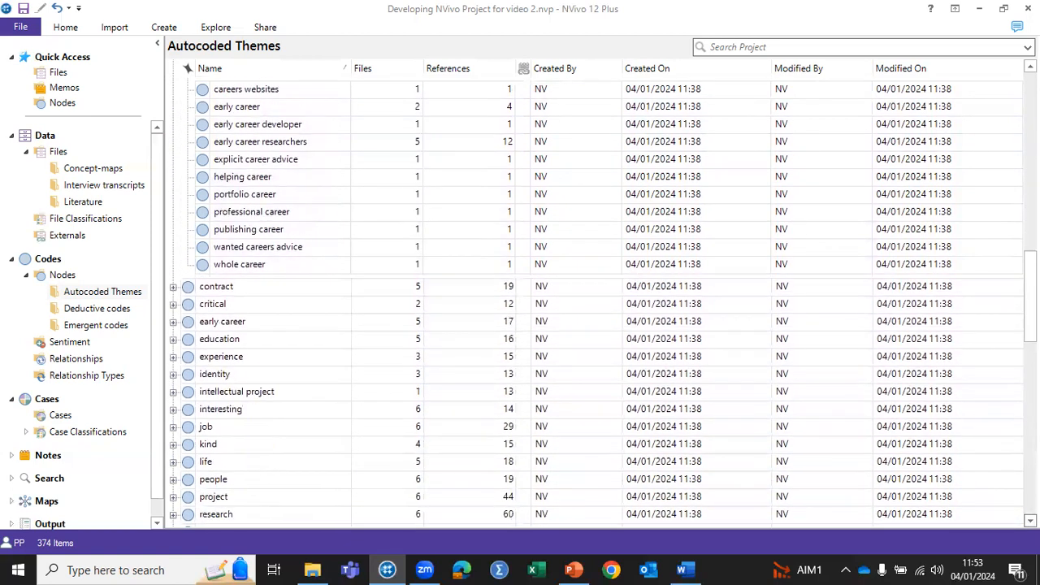
click(173, 374)
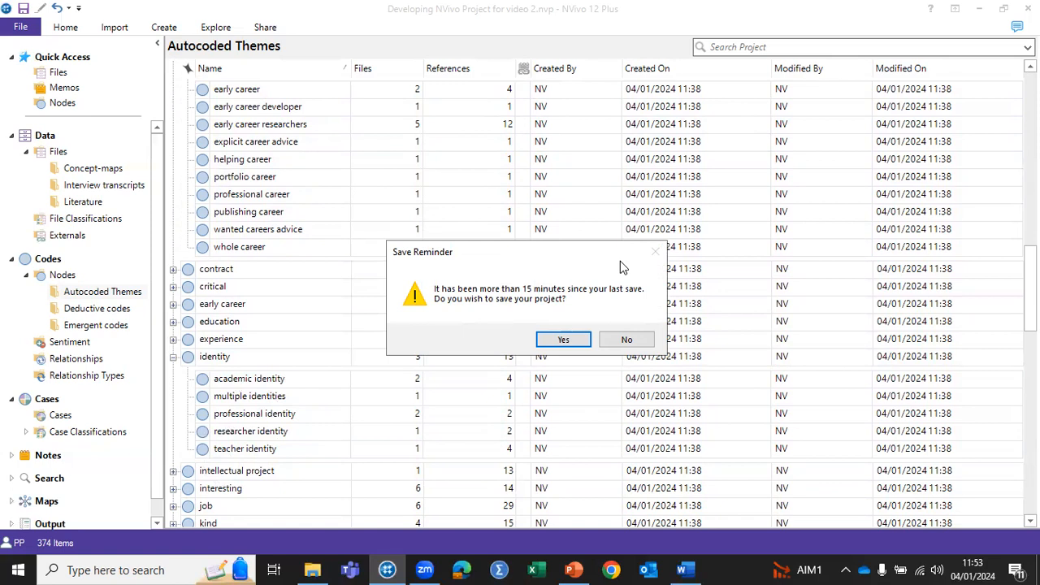
click(626, 341)
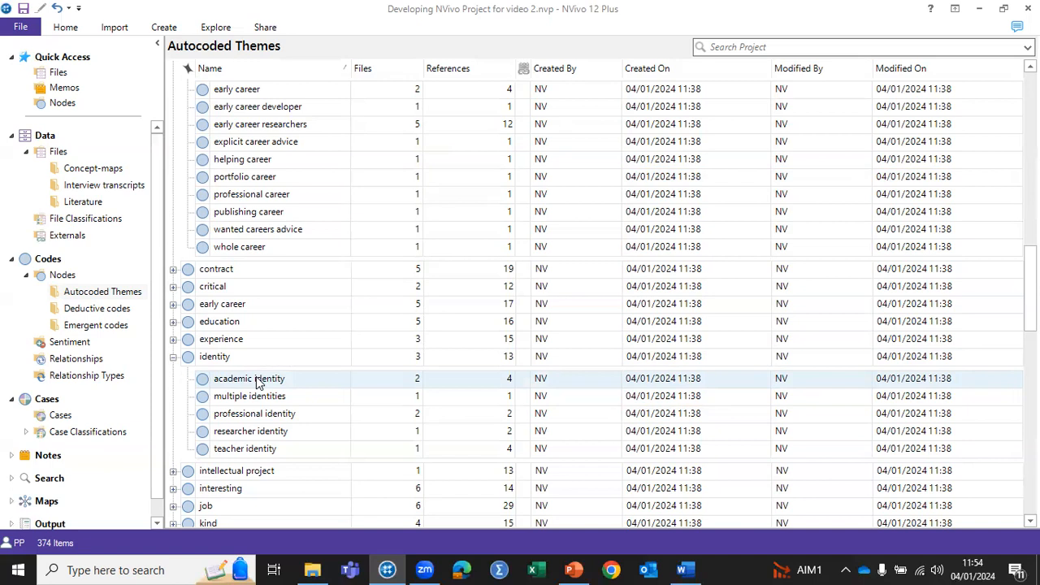
Step: Duplicate the Autocoded Themes folder under Nodes and open the copy
right_click(57, 291)
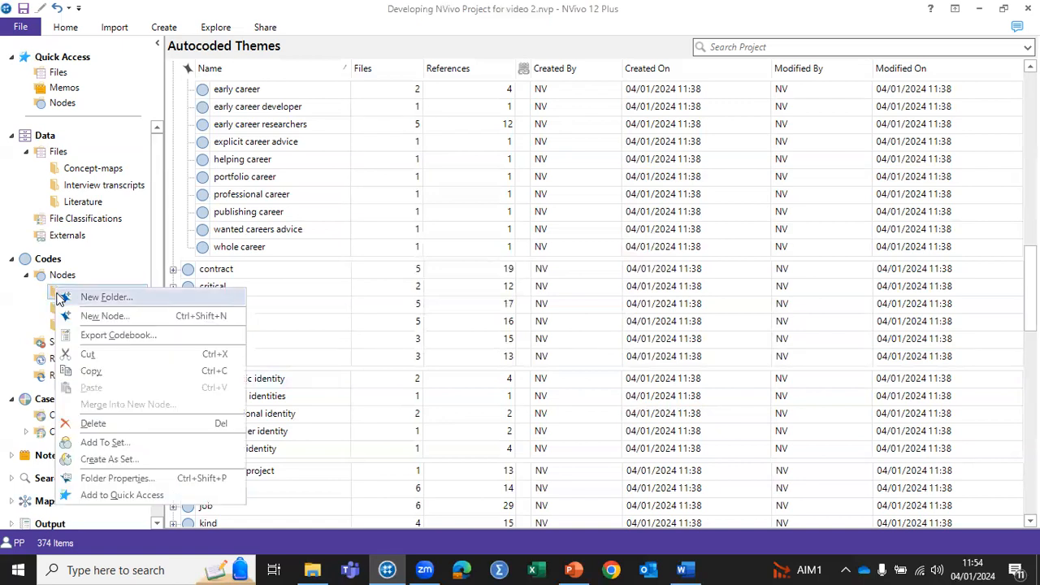
click(96, 378)
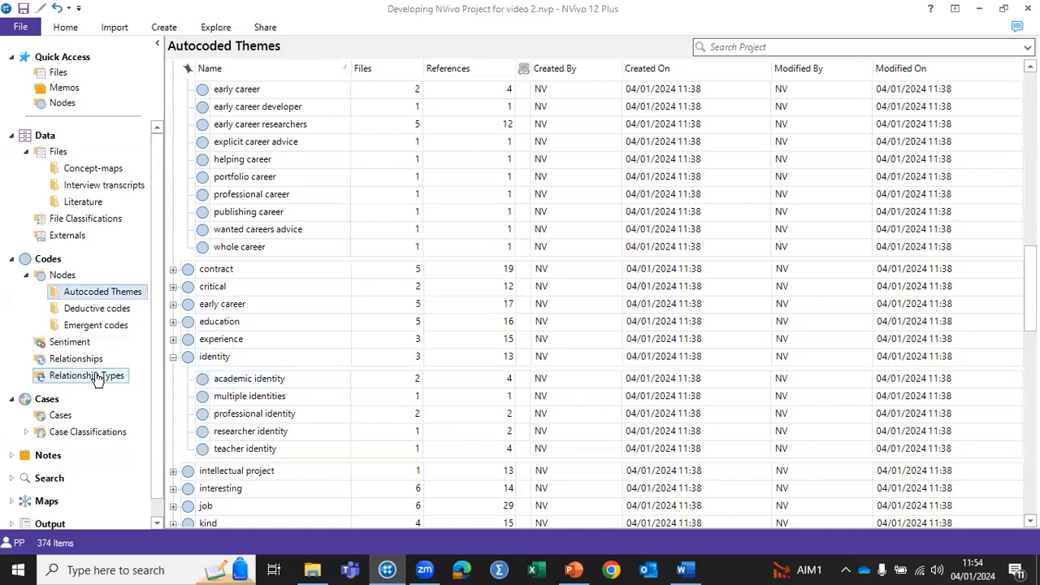
right_click(42, 275)
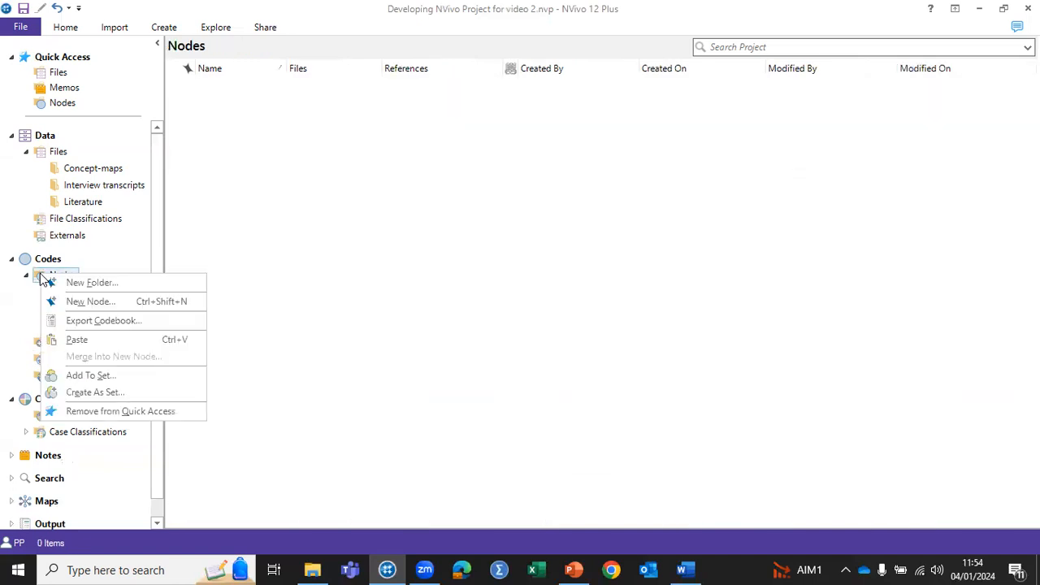
click(78, 341)
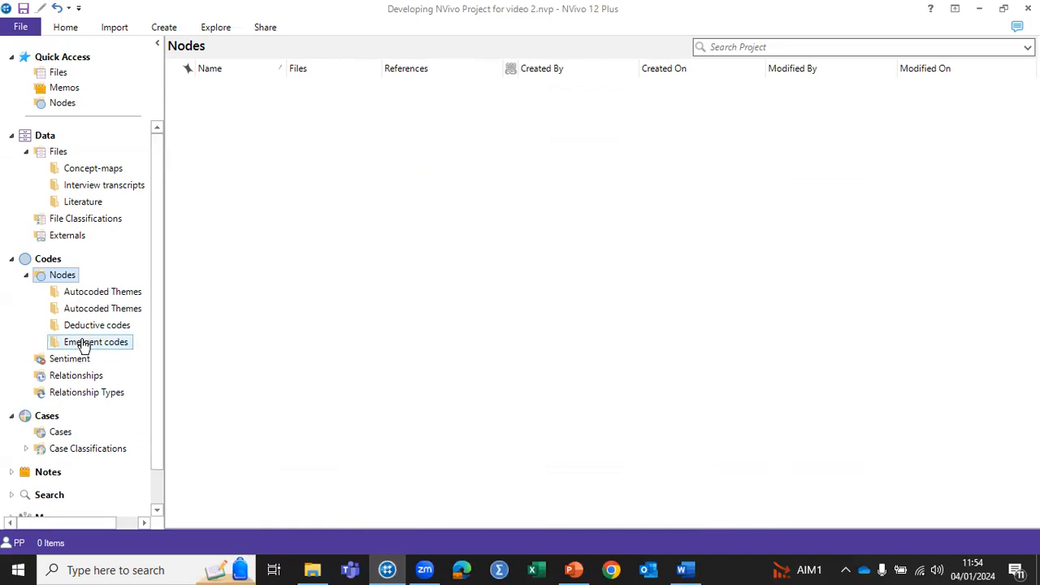
click(72, 294)
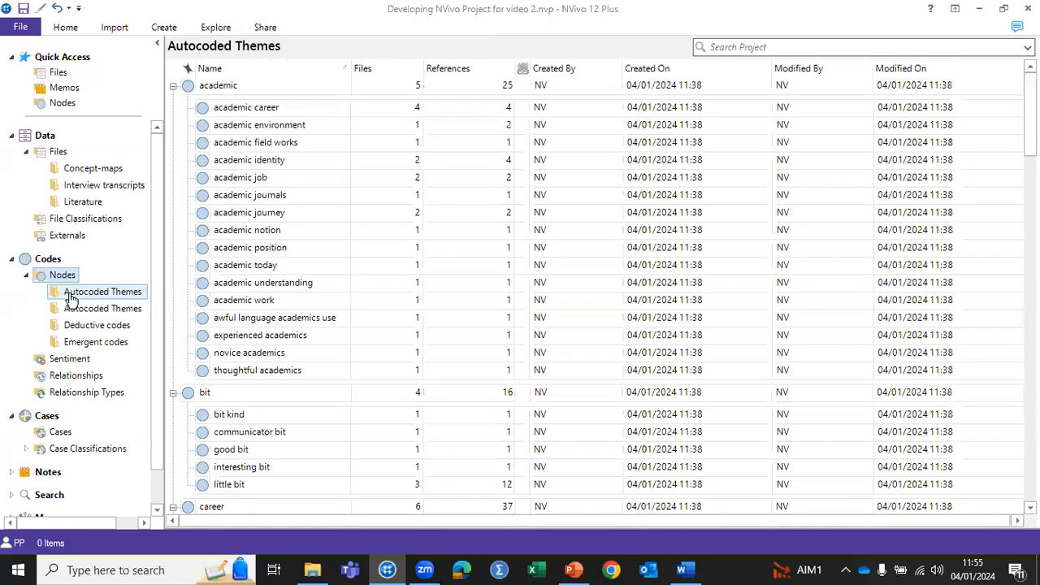
click(70, 311)
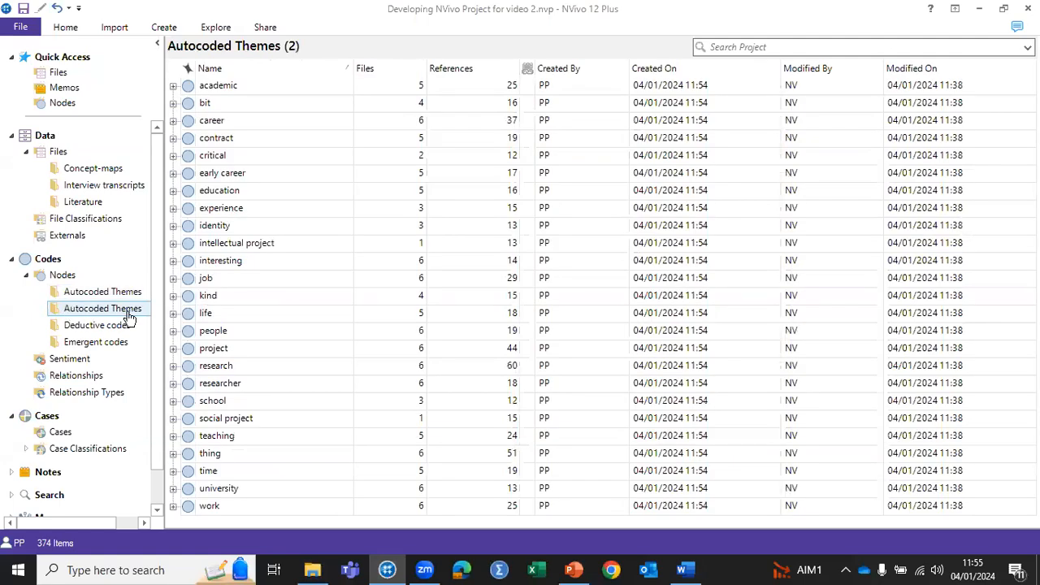
Step: Rename the duplicated Autocoded Themes folder as "Iteration 1 - initial play"
right_click(111, 313)
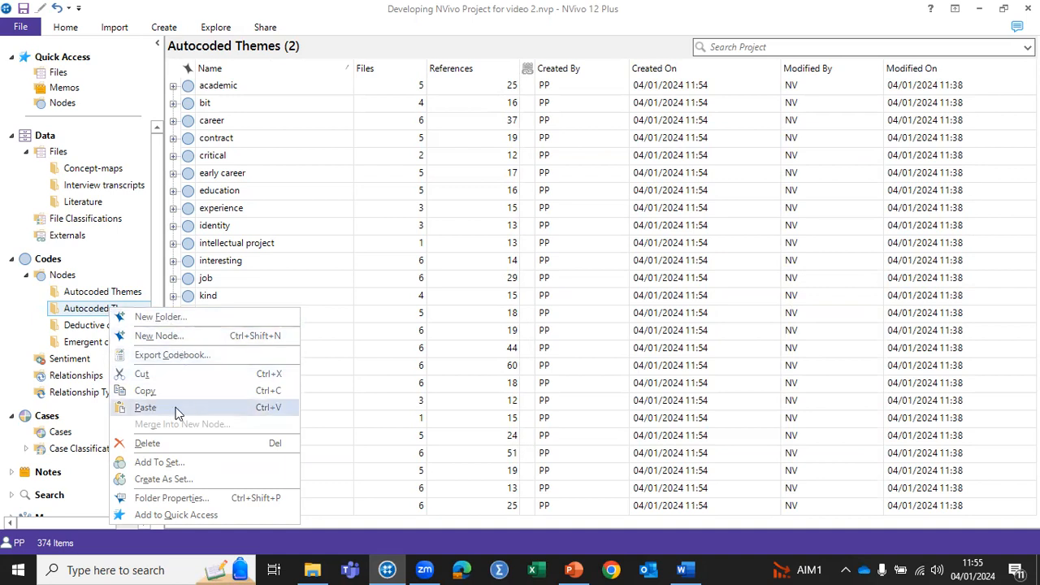
click(98, 314)
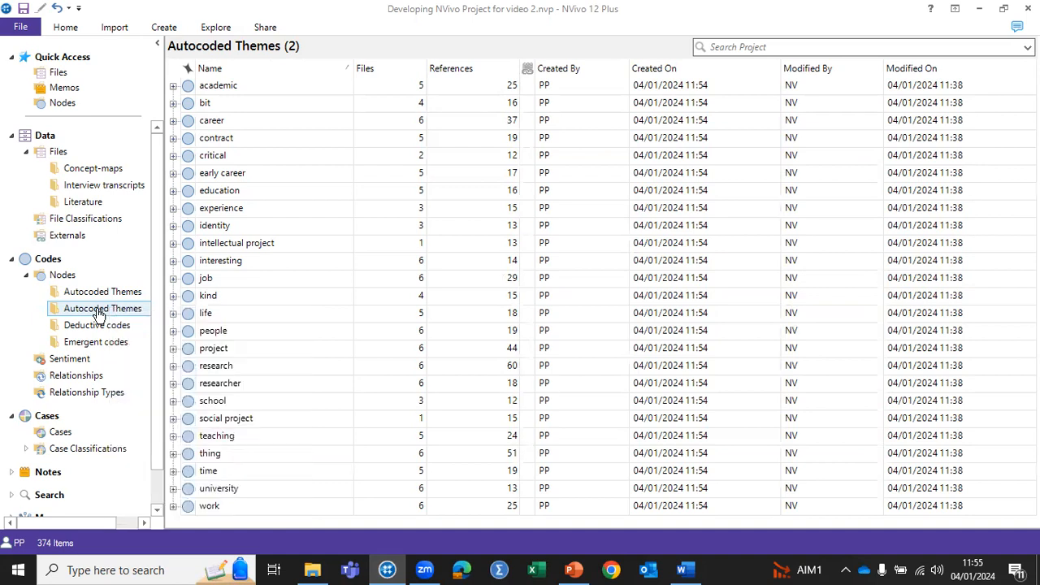
right_click(116, 312)
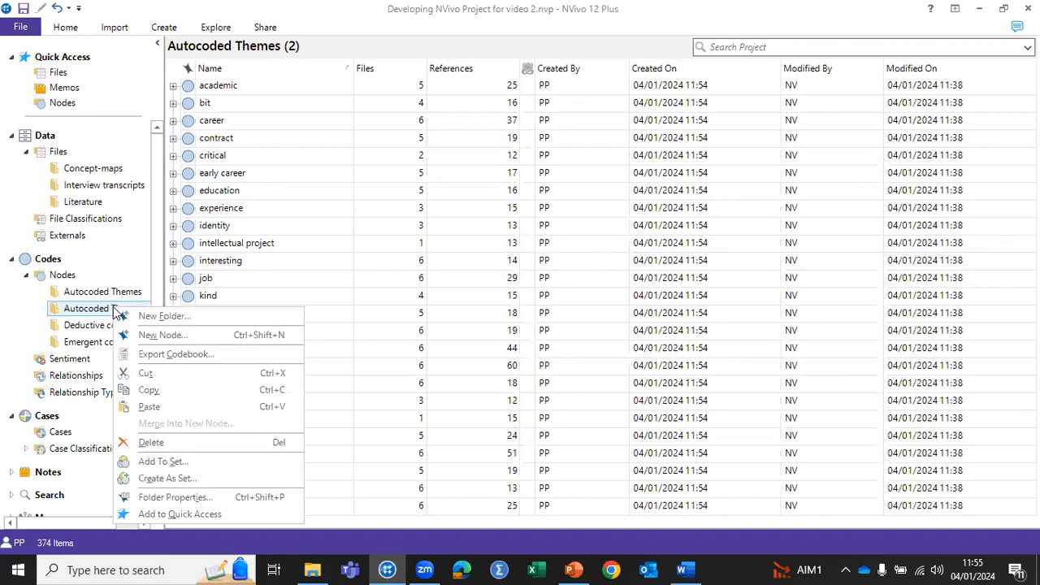
click(111, 308)
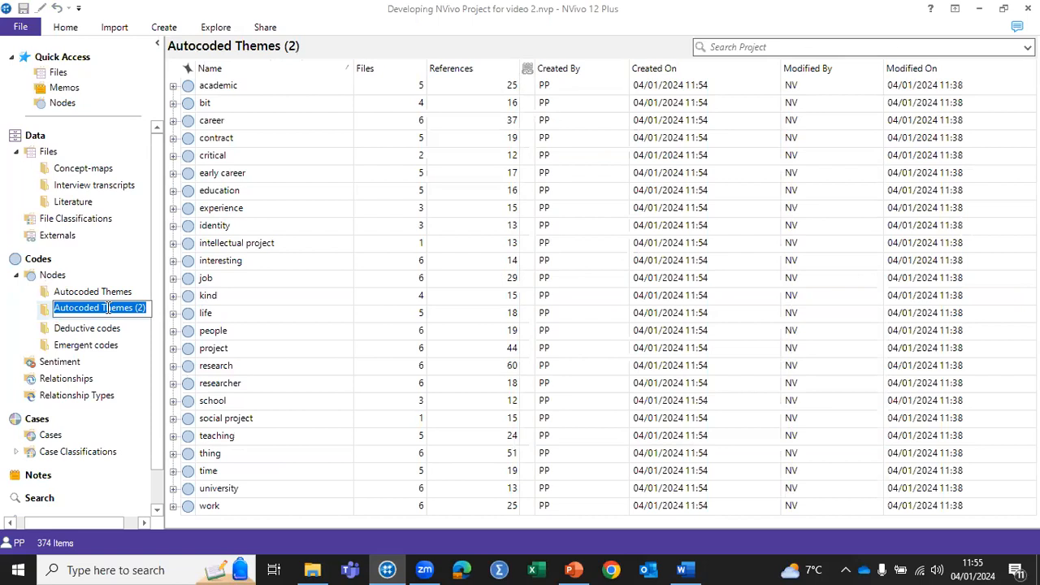
text(Initation)
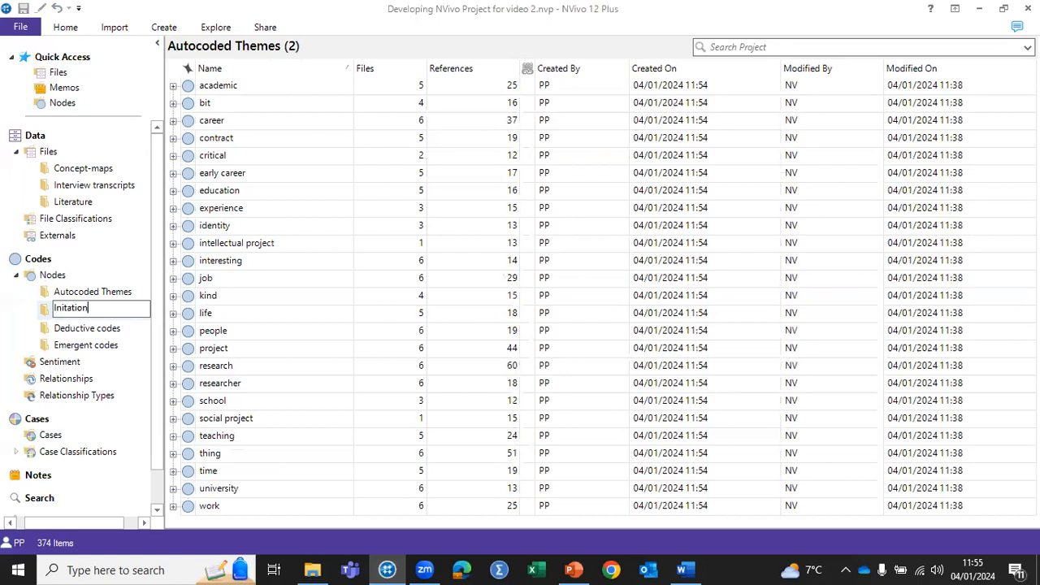
key(BackSpace)
key(BackSpace)
key(BackSpace)
key(BackSpace)
key(BackSpace)
key(BackSpace)
key(BackSpace)
key(BackSpace)
text(teration 1 - initial play)
key(Return)
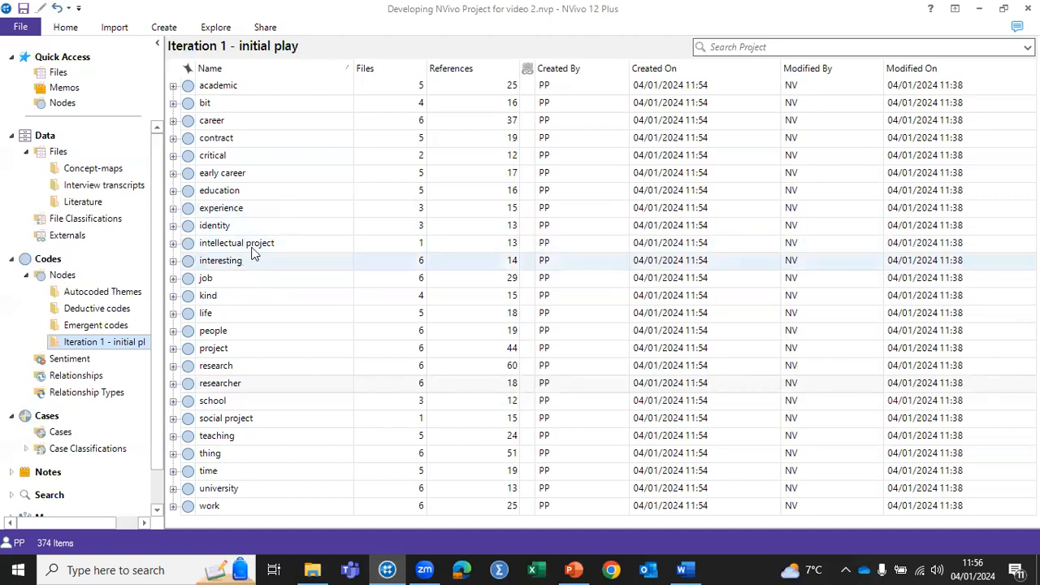
Step: Copy the parent social project node from the Iteration 1 folder into the Emergent codes folder
click(173, 419)
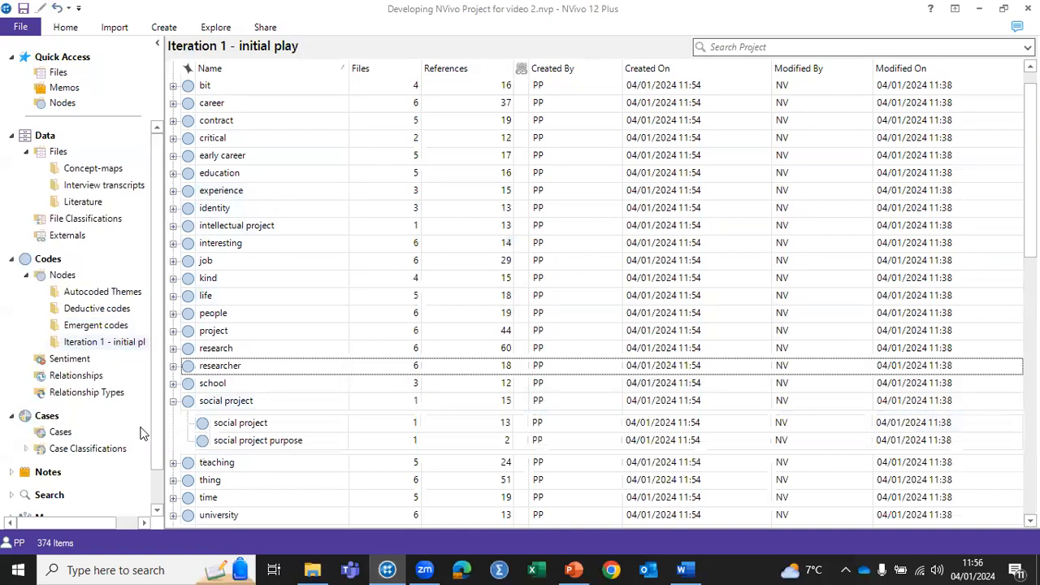
right_click(187, 407)
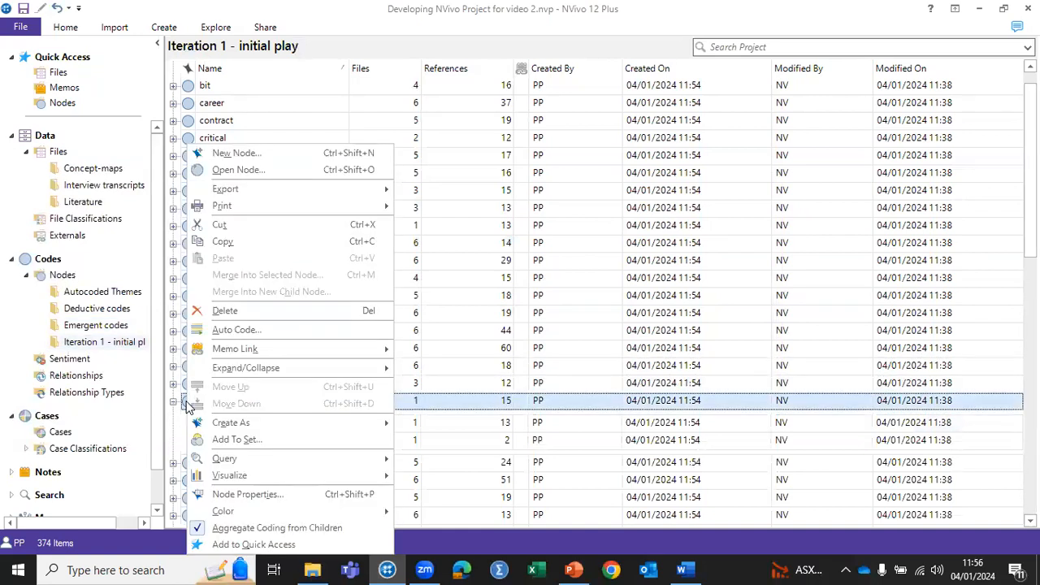
click(226, 243)
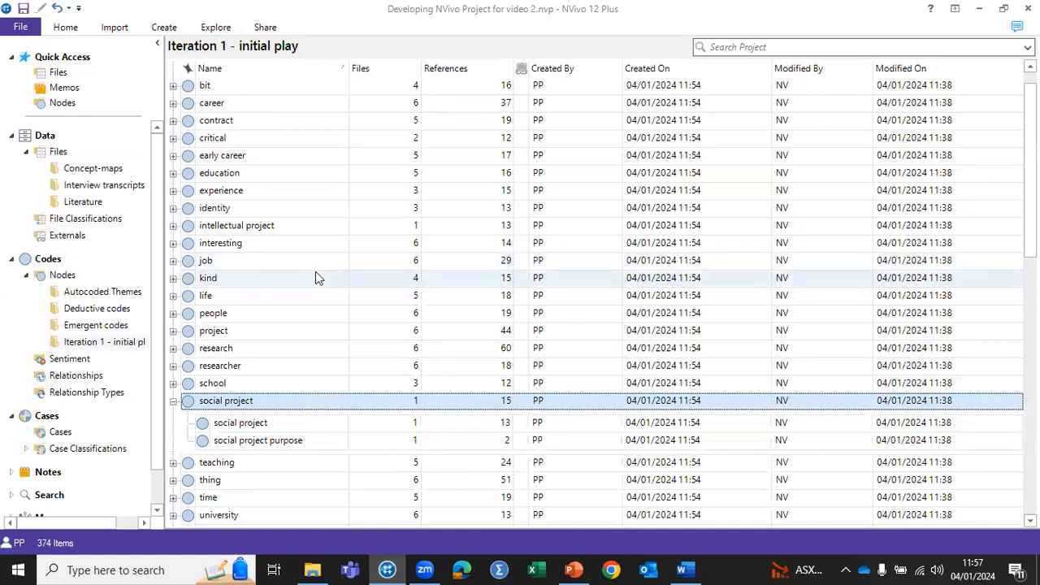
click(75, 325)
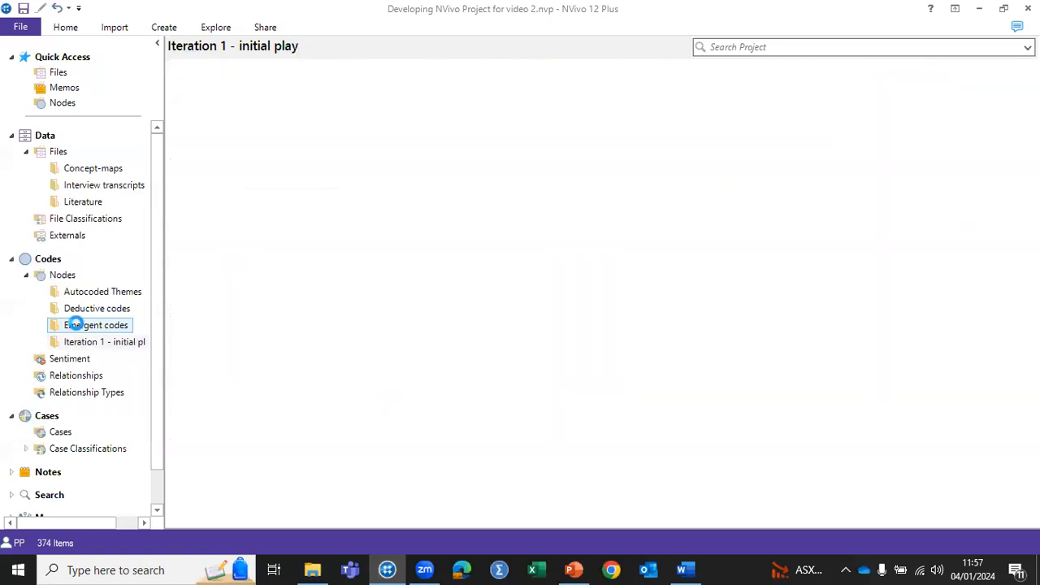
right_click(76, 323)
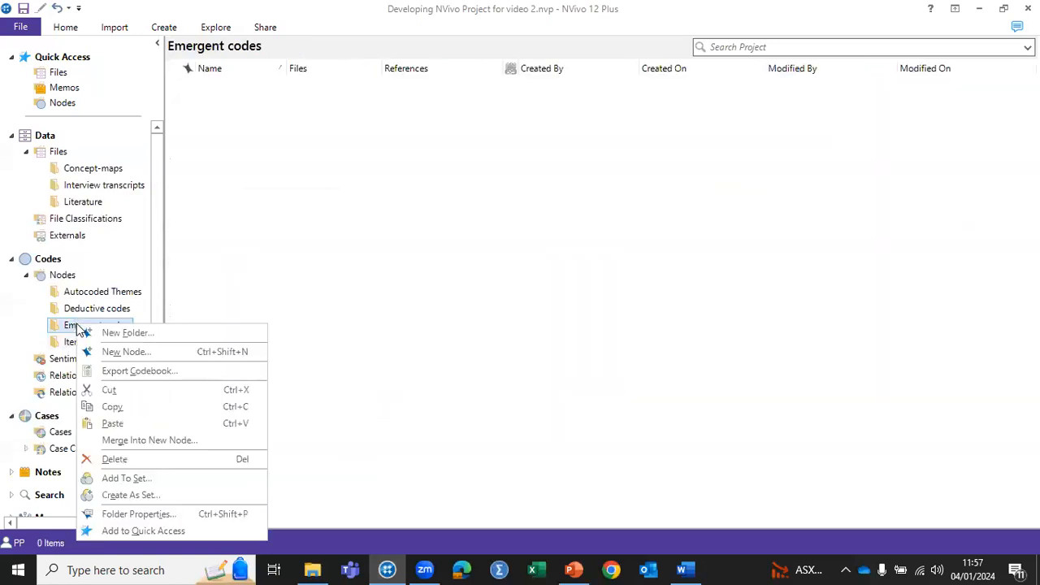
click(114, 424)
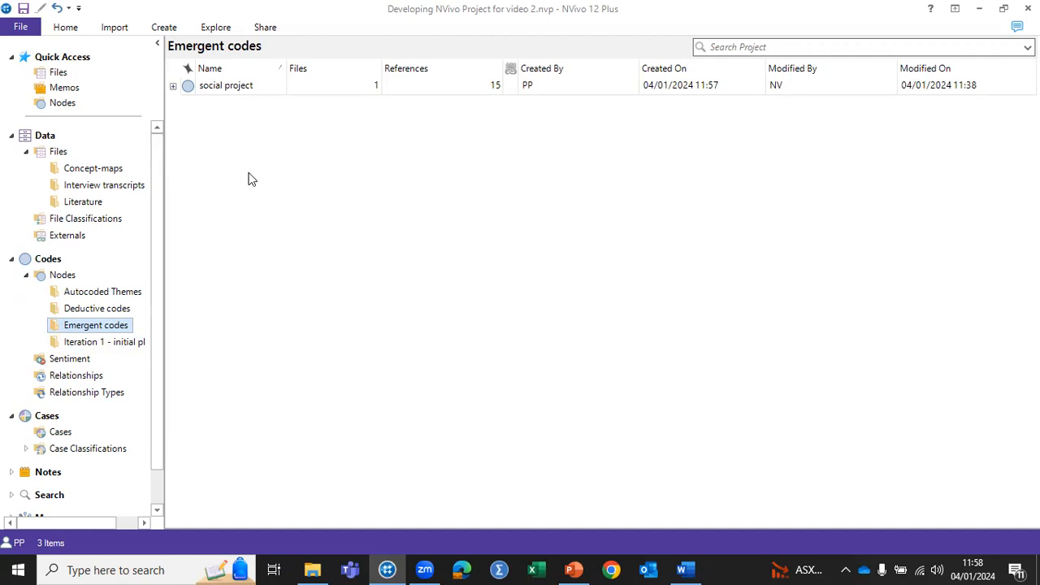
Step: Open the sixth, anonymised document in Interview transcripts and make it editable
click(100, 184)
right_click(103, 183)
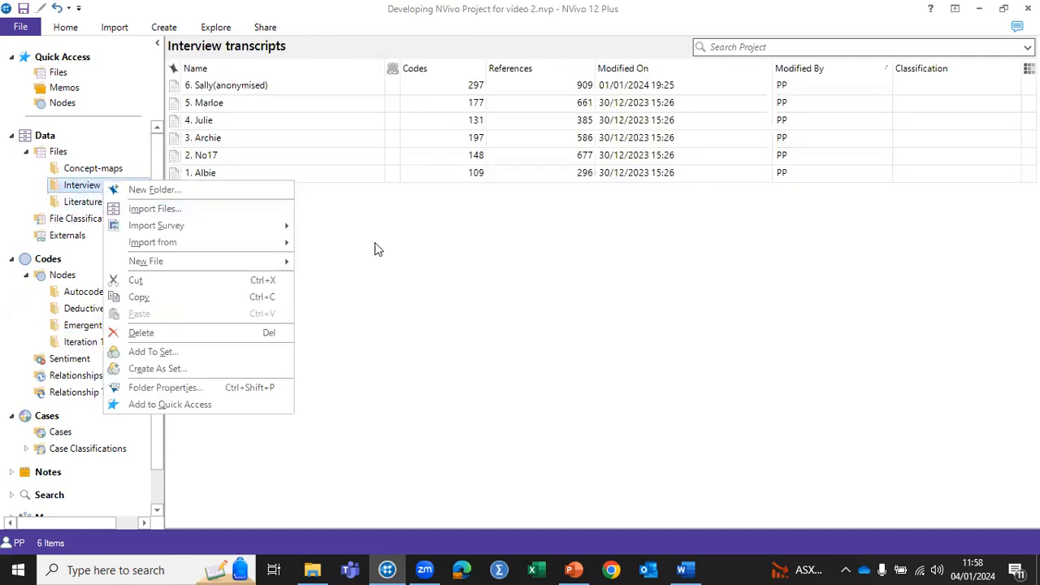
mouse_move(163, 225)
right_click(213, 88)
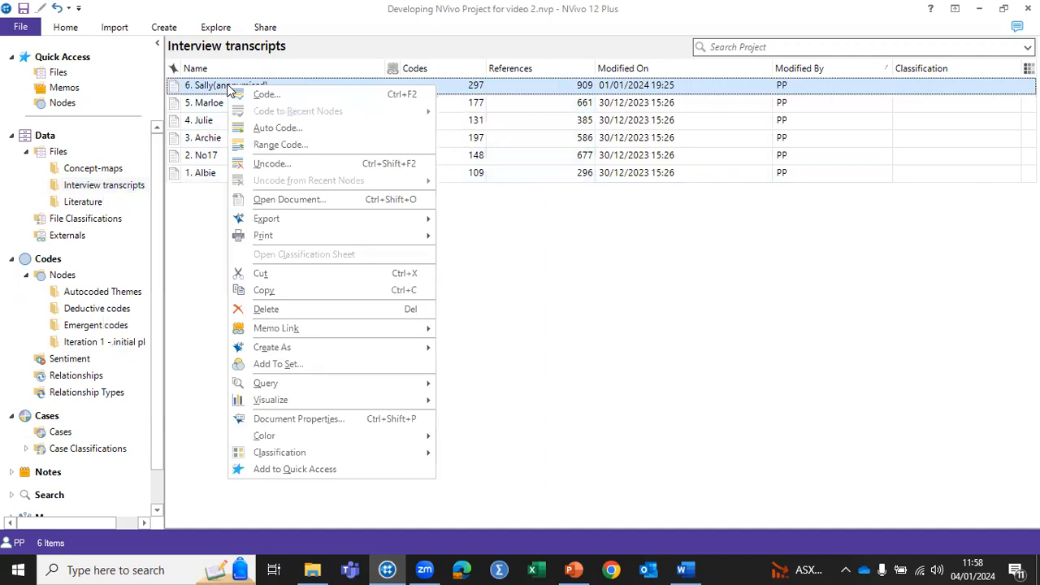
click(198, 85)
double_click(198, 85)
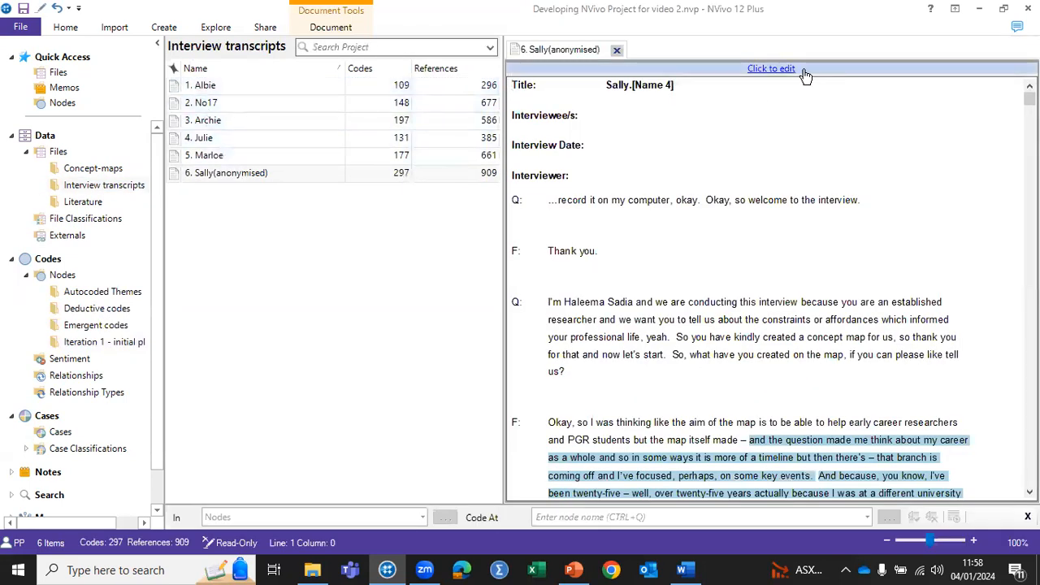
click(774, 69)
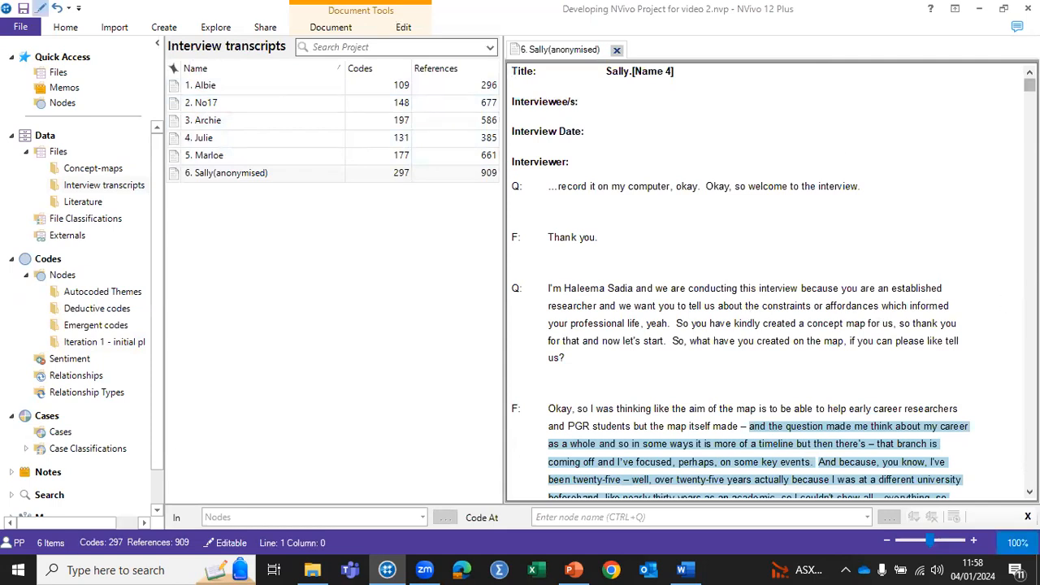
Step: Code the passage from "And particularly, I think" to "what not to do as well" in the interviewee's first long answer in vivo
click(1030, 492)
click(1030, 491)
click(1030, 491)
click(1030, 492)
click(1030, 492)
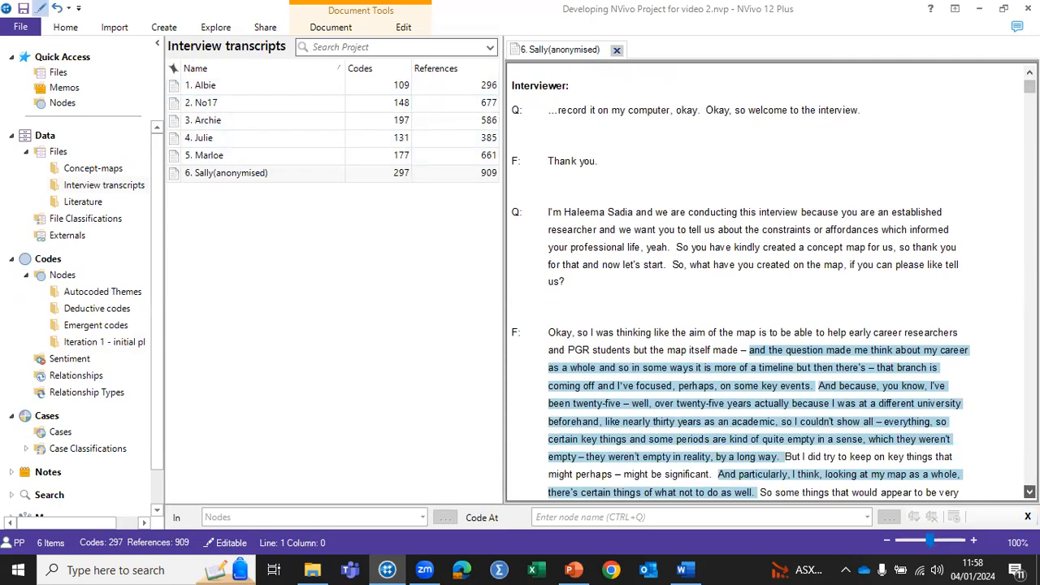
right_click(720, 477)
key(Escape)
drag(715, 477, 758, 495)
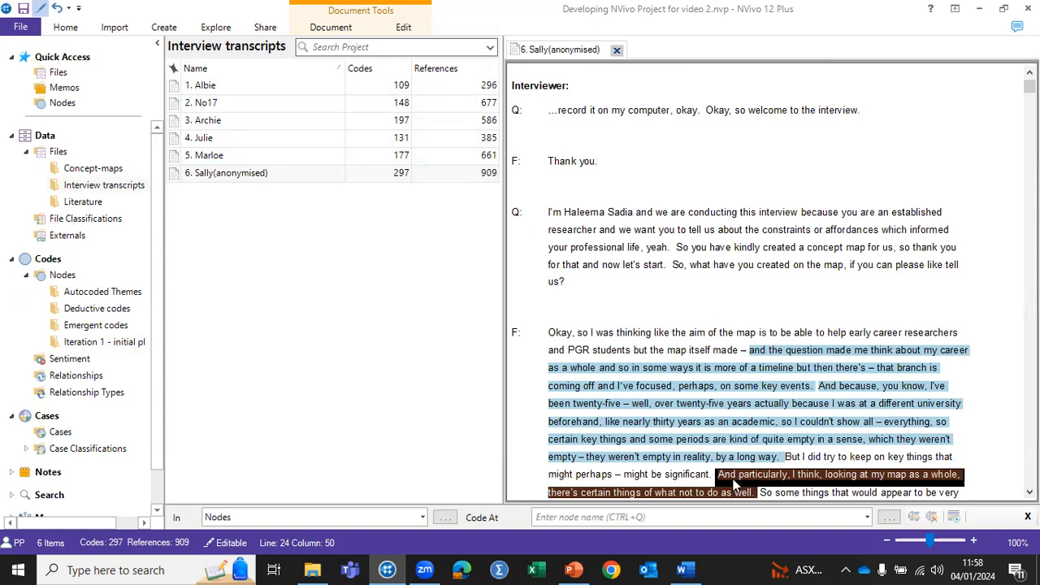
right_click(734, 481)
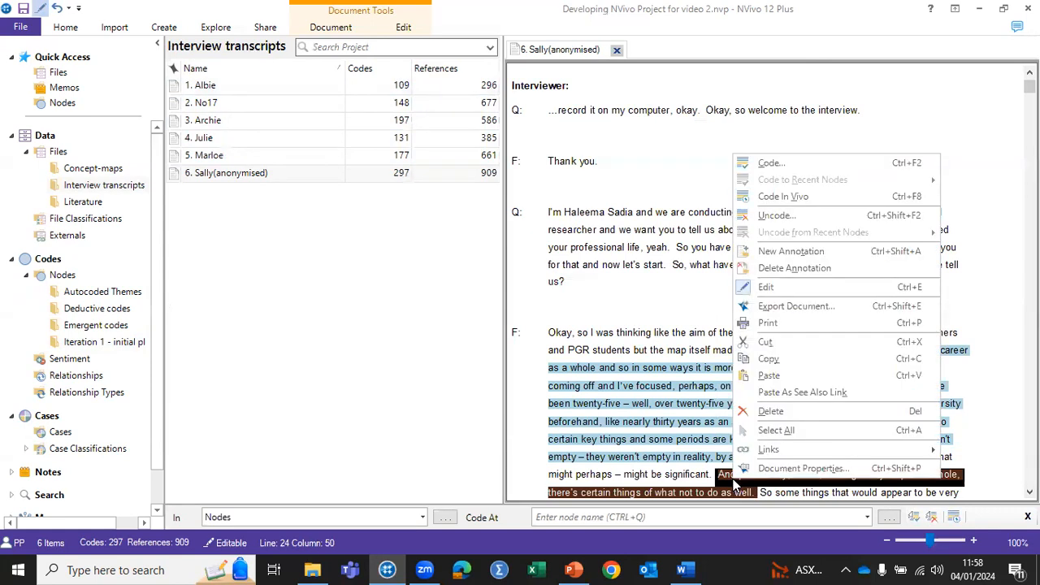
right_click(783, 198)
click(781, 197)
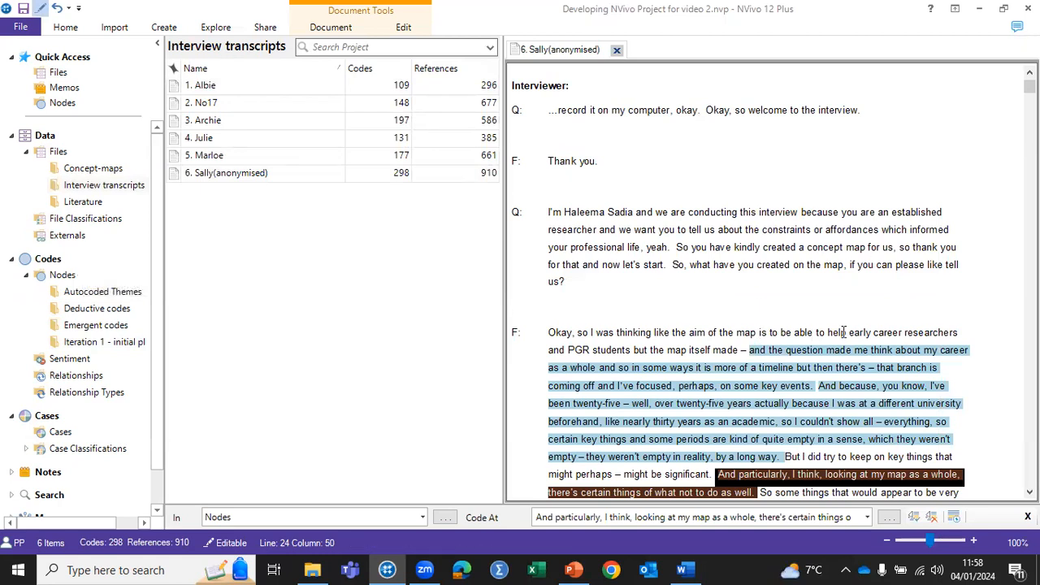
Step: Code the passage from "and the question made me think" to "by a long way" in the interviewee's first long answer in vivo
right_click(753, 353)
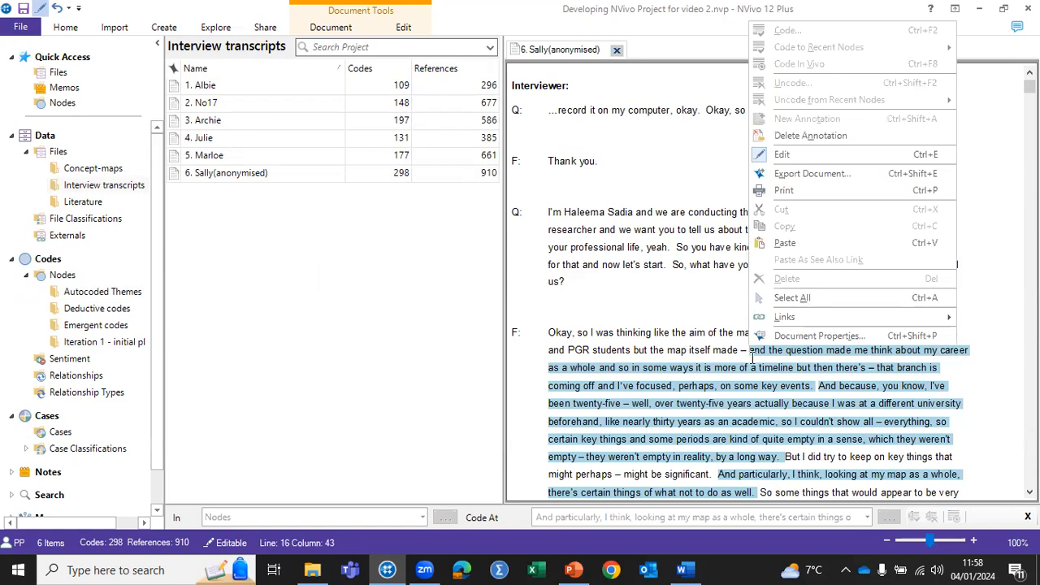
click(753, 356)
drag(753, 356, 788, 457)
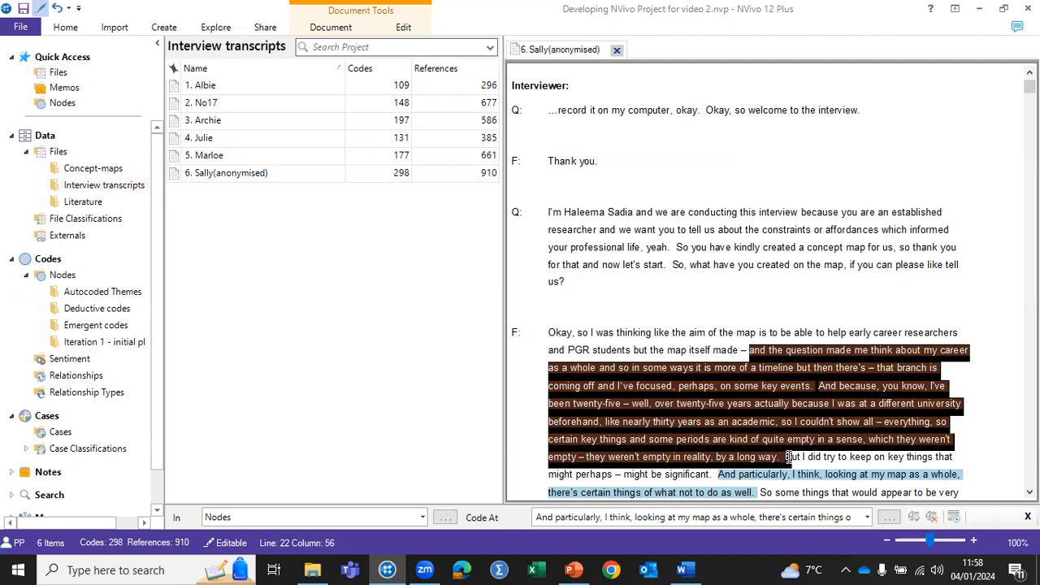
right_click(772, 390)
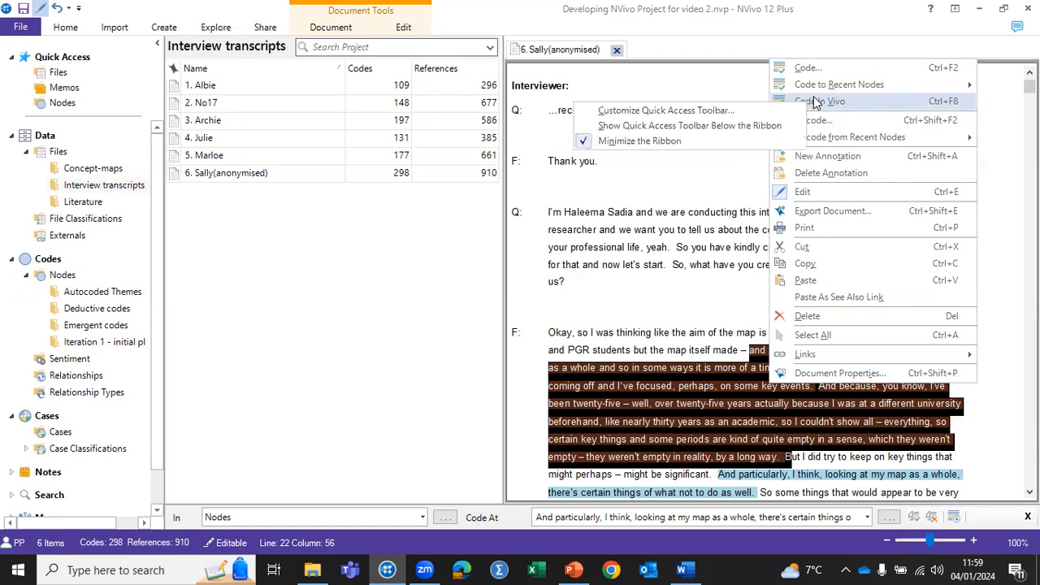
click(815, 102)
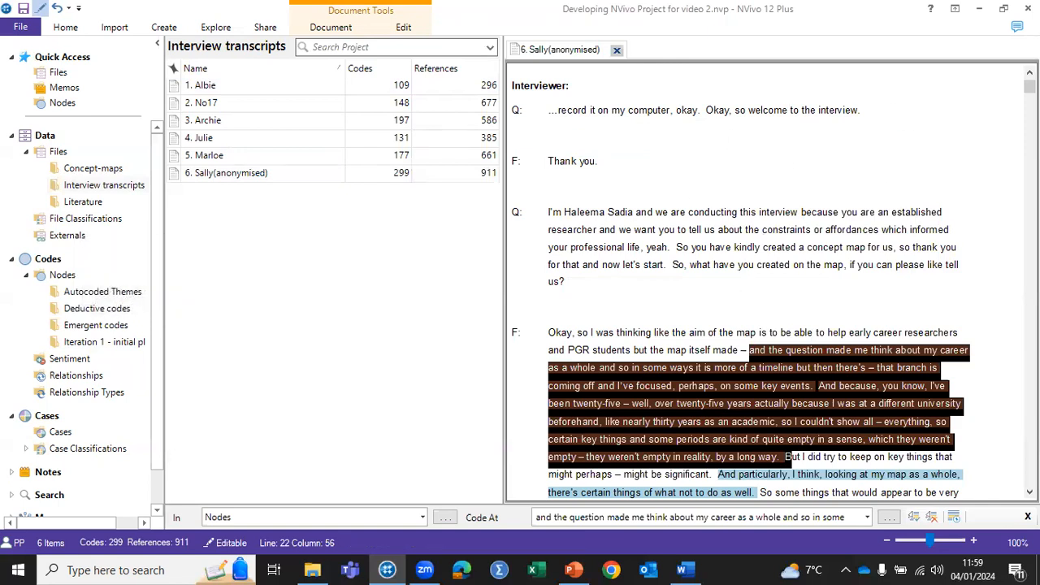
Step: Select the passage from "So I've done part-time work" to "time in the gym" in the answer beginning "Ah yeah, do you think"
right_click(1030, 493)
click(1030, 493)
scroll(772, 284, down, 5)
scroll(741, 283, down, 6)
scroll(772, 284, down, 2)
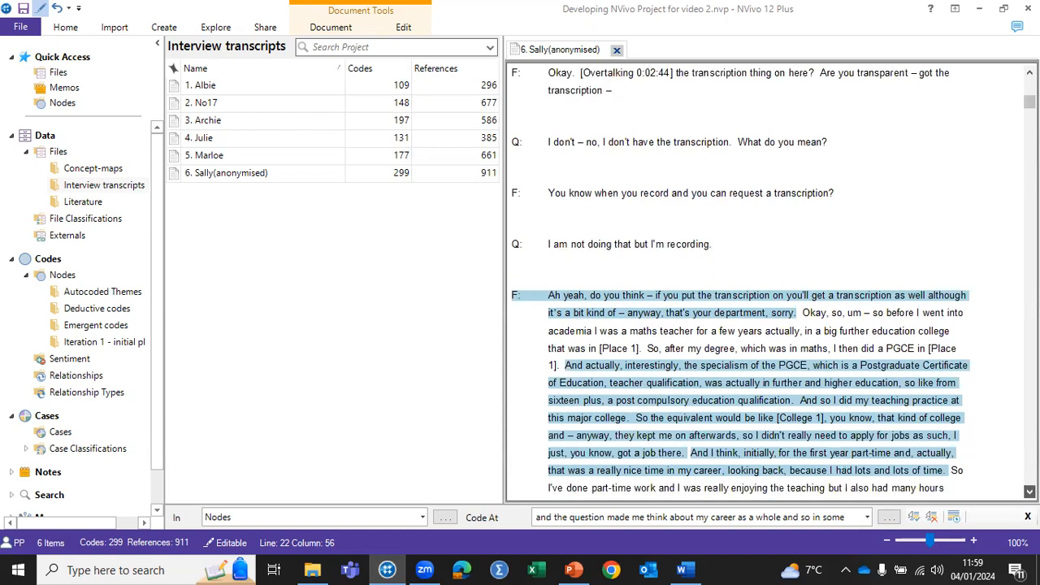
click(1030, 492)
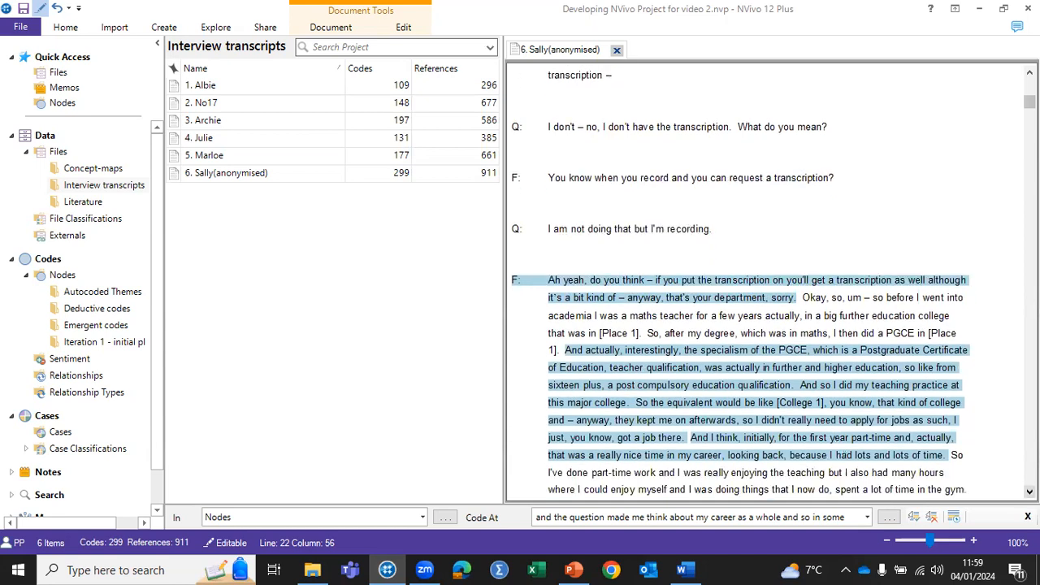
scroll(773, 284, down, 2)
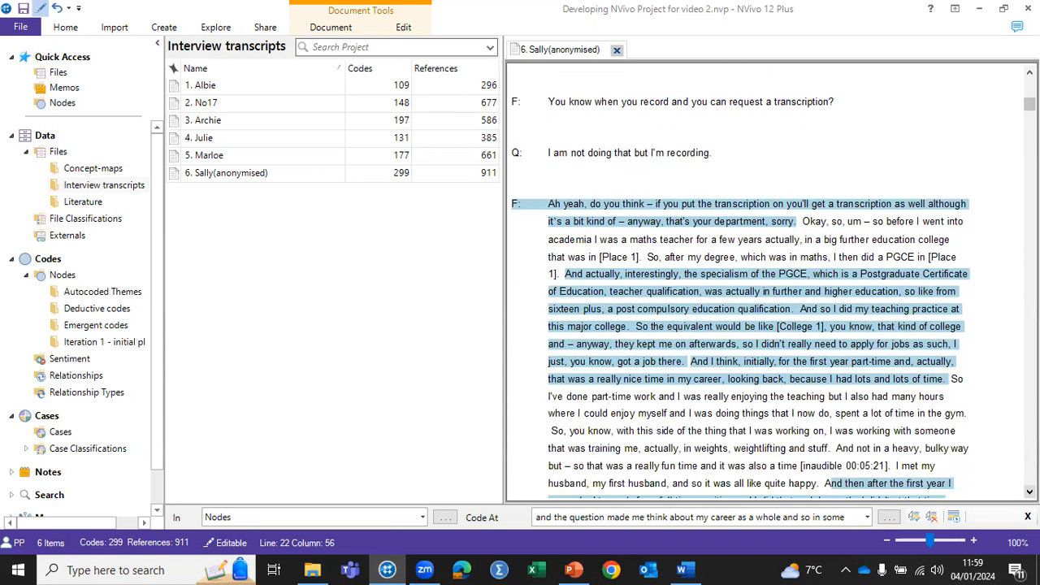
click(1030, 491)
click(1030, 491)
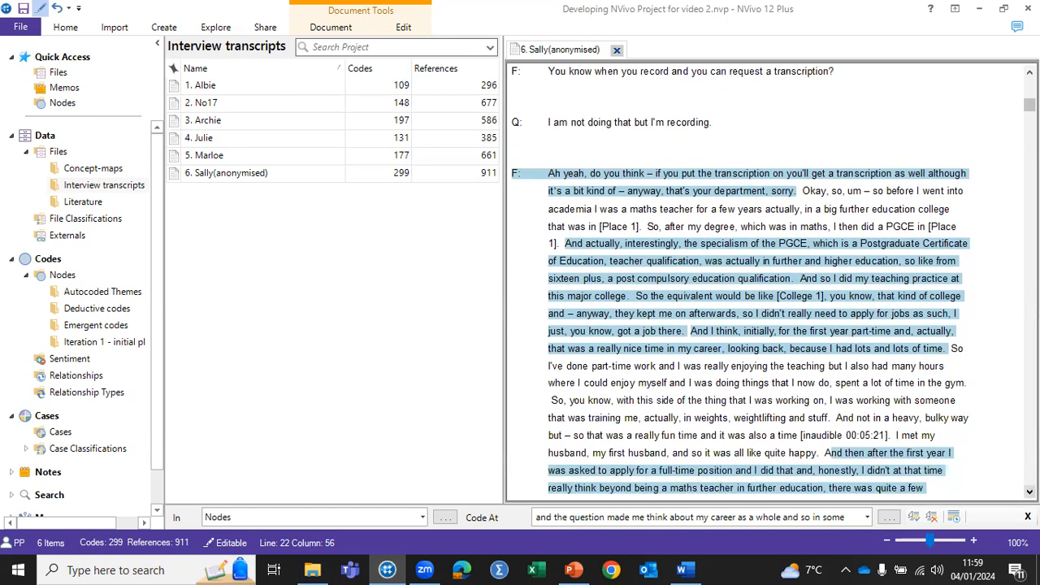
click(1030, 492)
click(1030, 492)
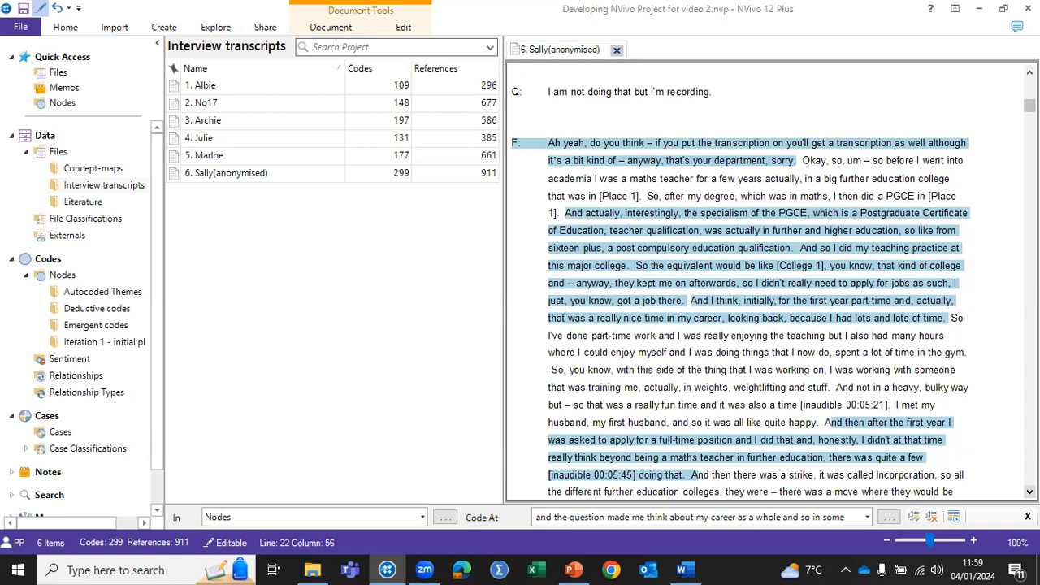
click(952, 318)
drag(952, 318, 854, 358)
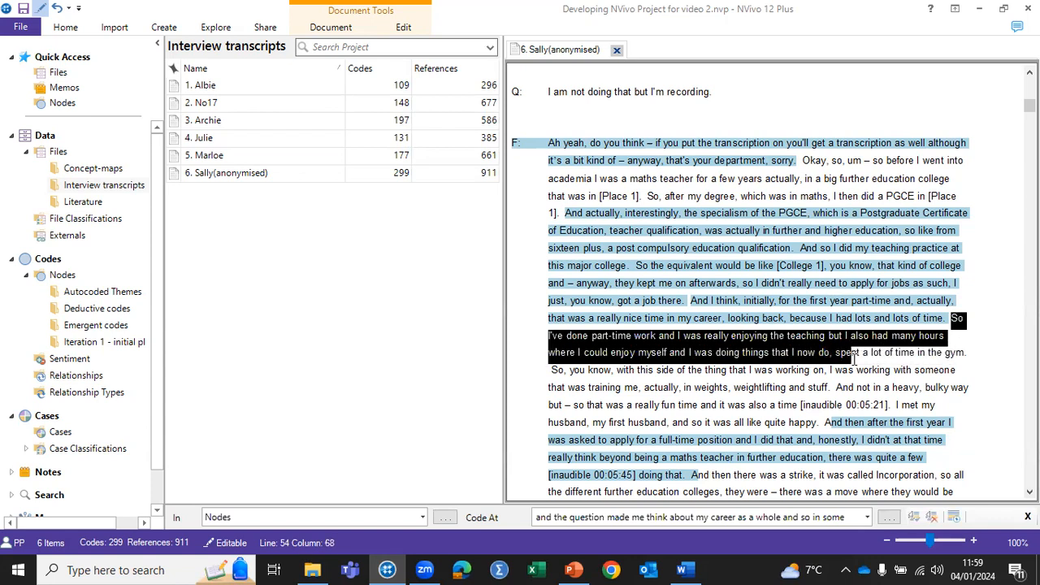
drag(853, 358, 967, 359)
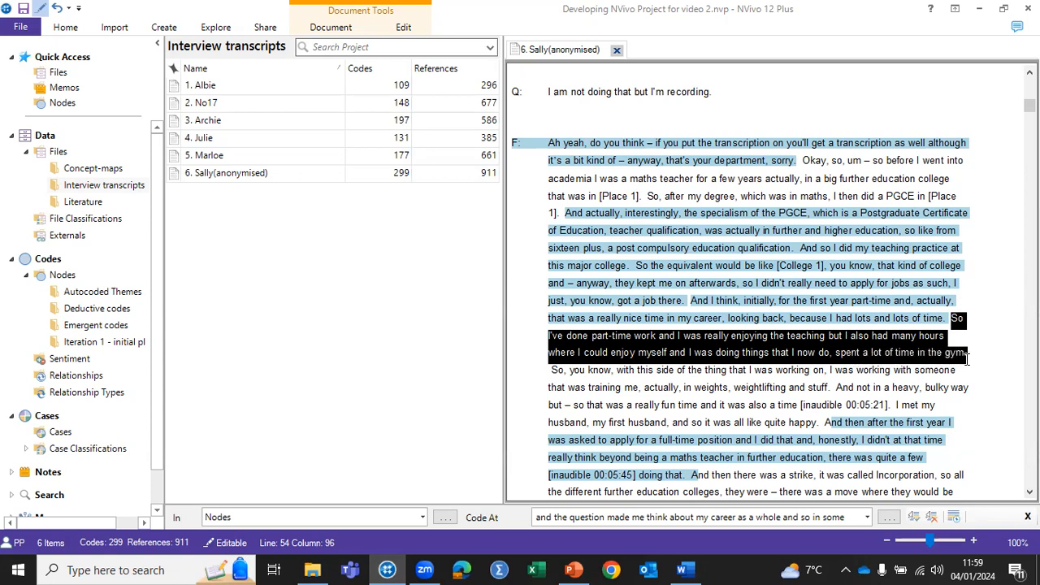
Step: Try to code the selected passage at a new node named "enjoying teaching" in the Emergent codes folder
right_click(873, 342)
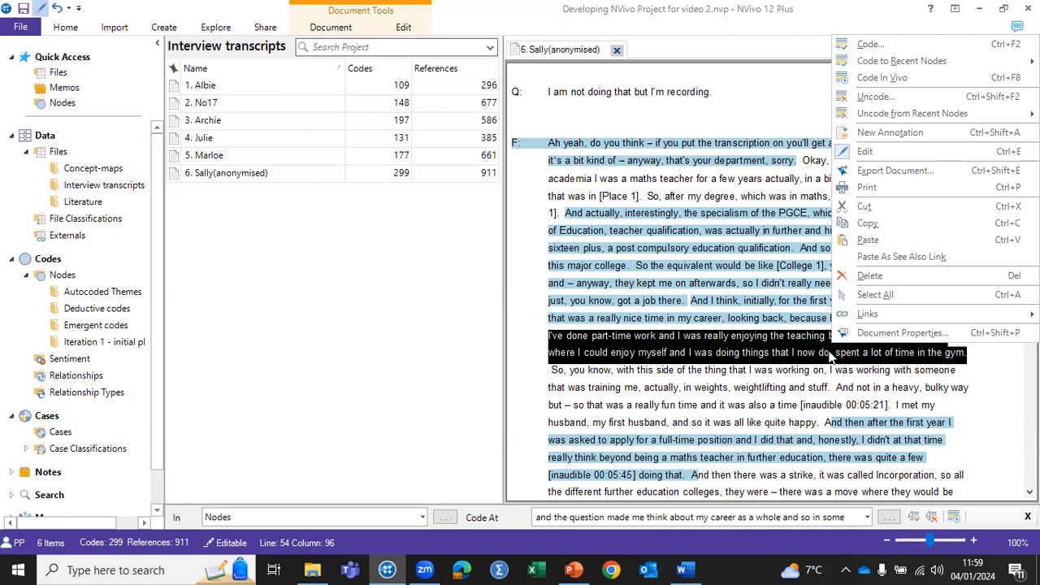
right_click(878, 44)
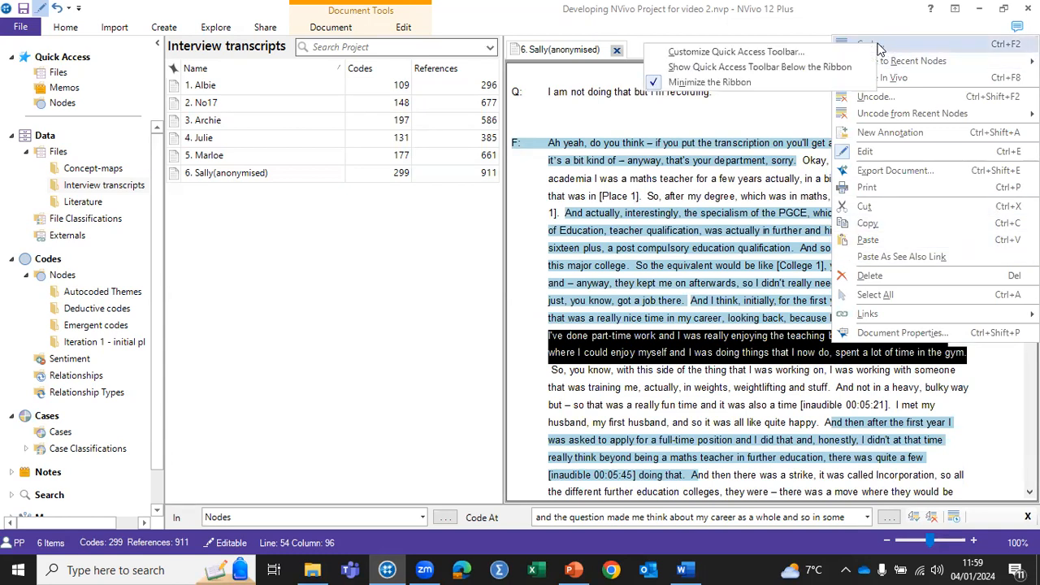
click(894, 43)
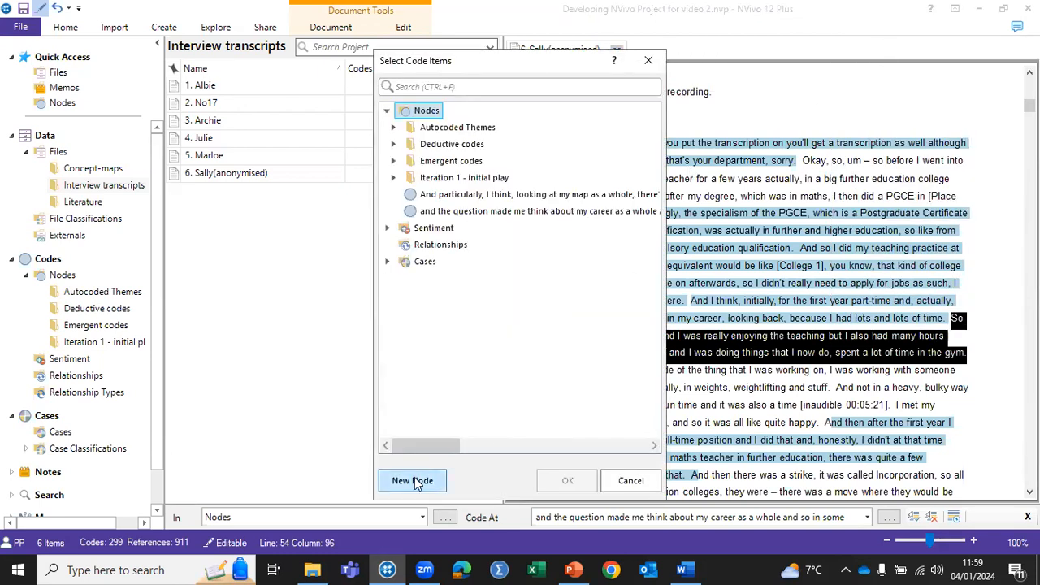
click(464, 163)
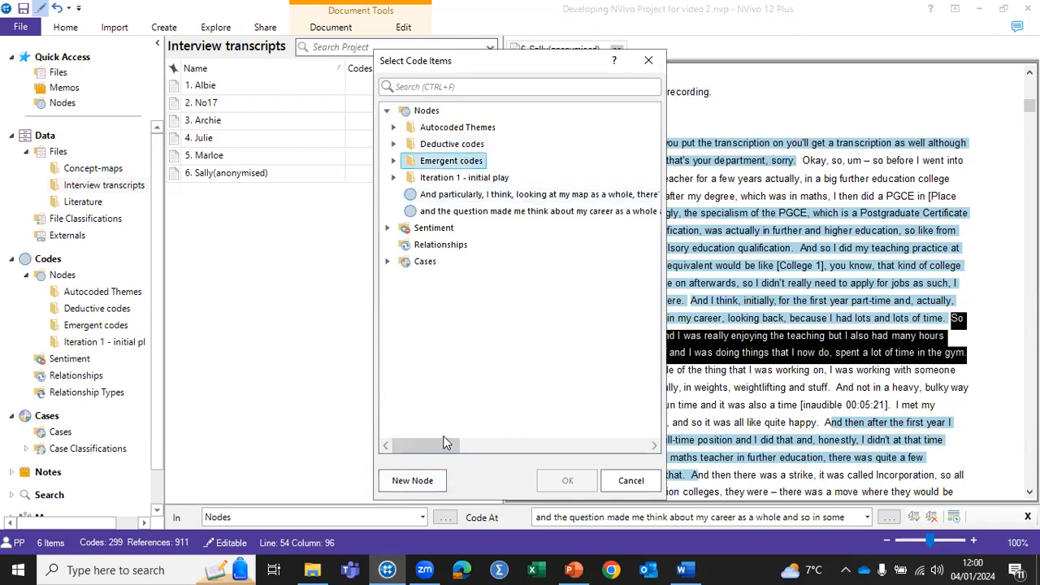
click(413, 480)
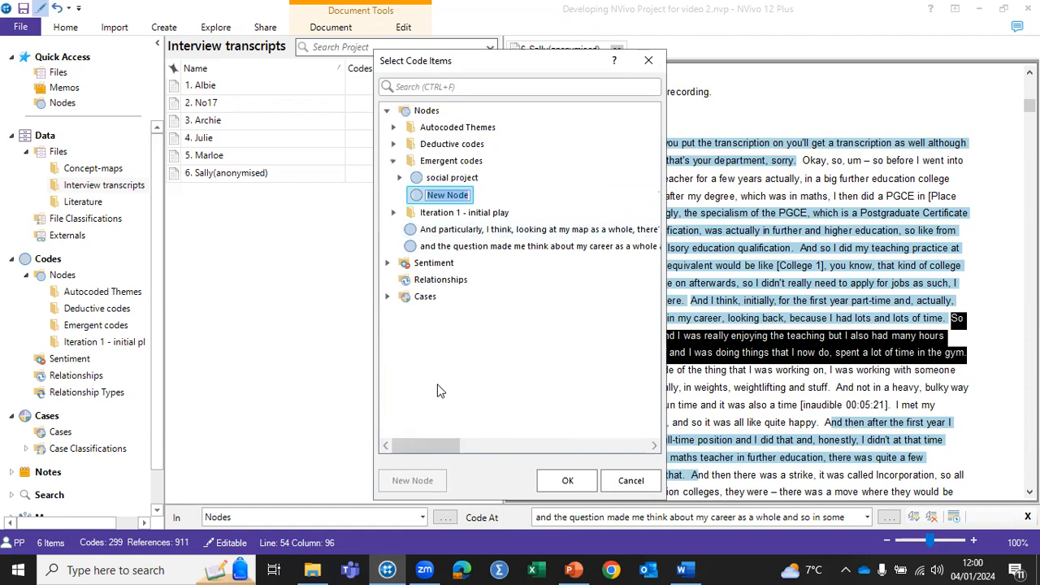
text(enjoy)
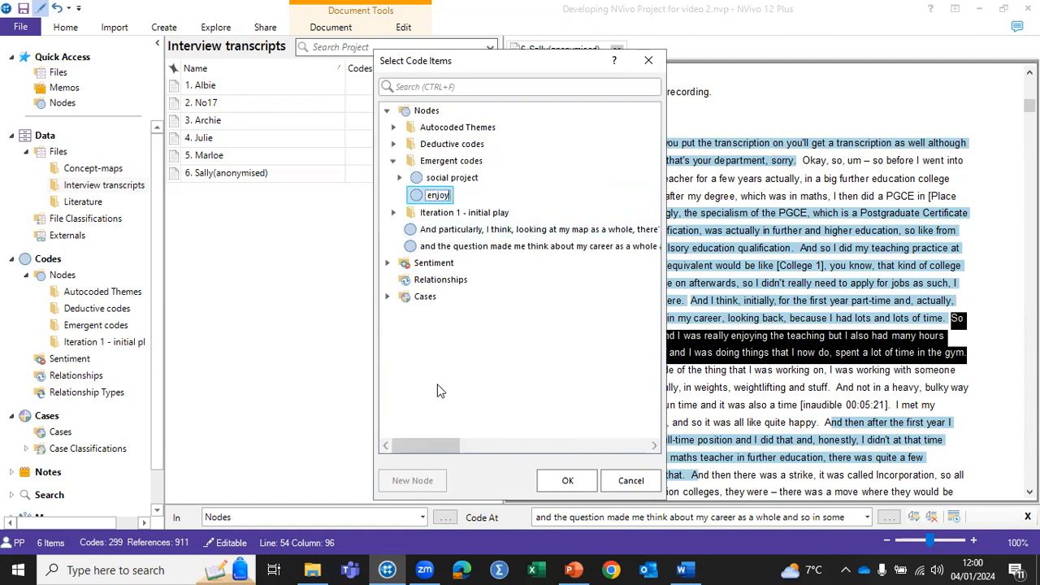
text(ing teaching)
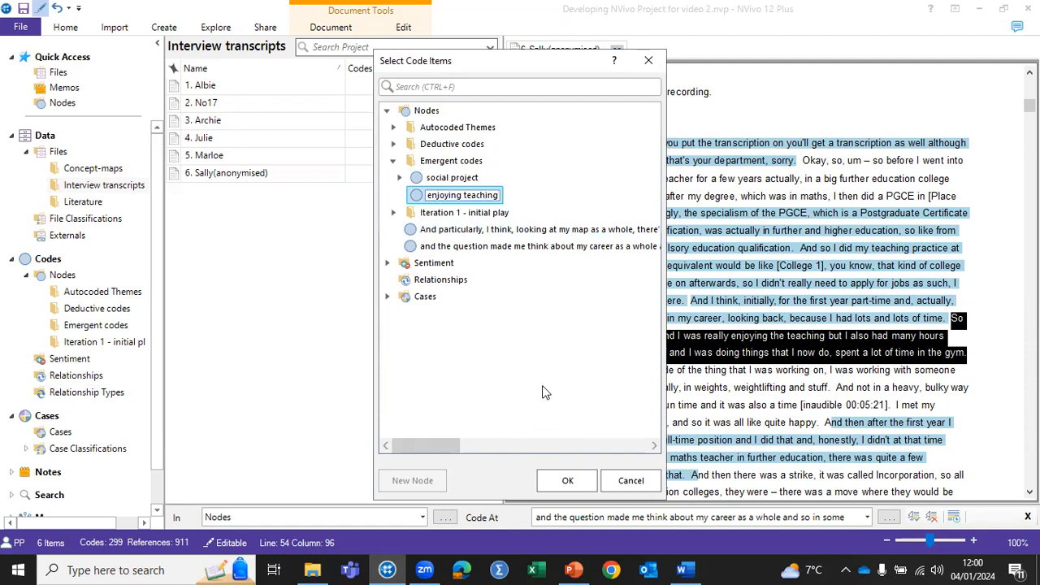
key(Return)
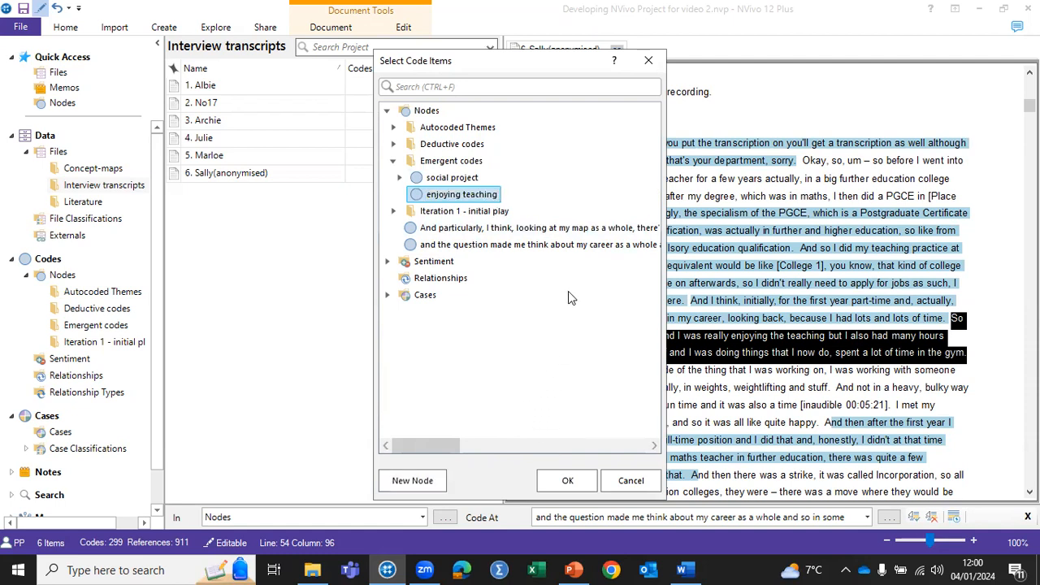
right_click(447, 152)
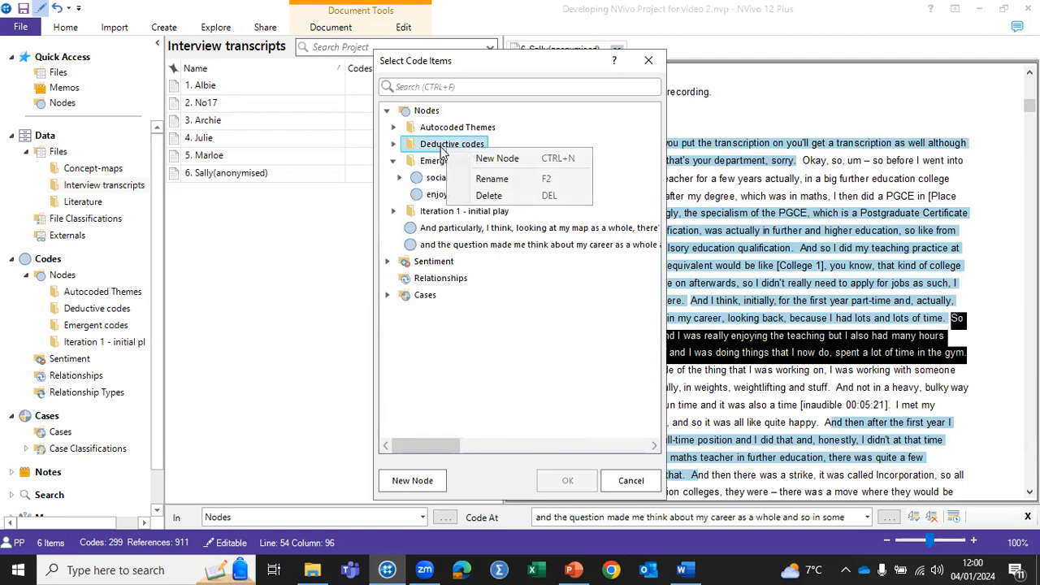
key(Escape)
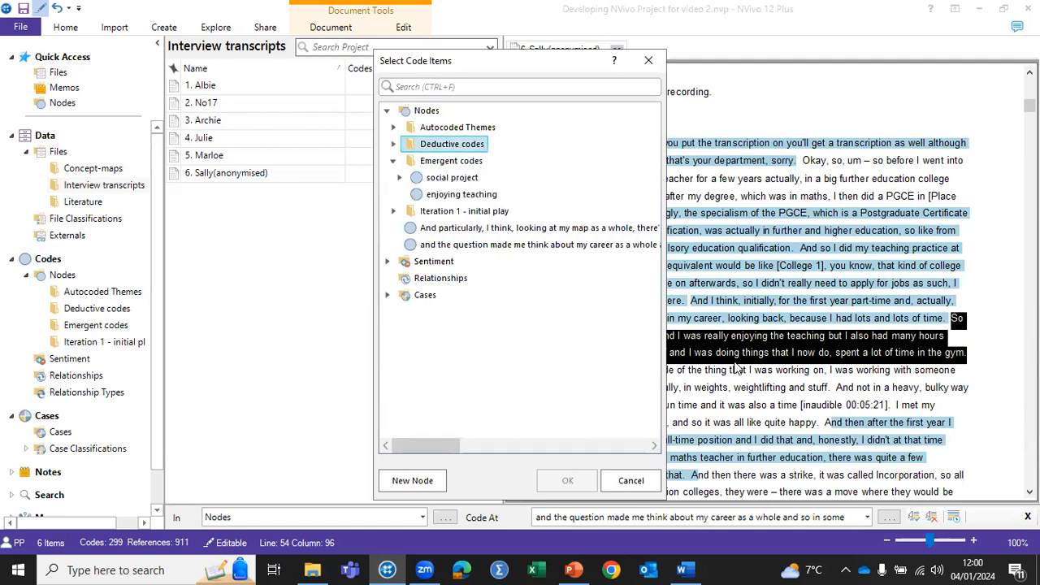
click(649, 60)
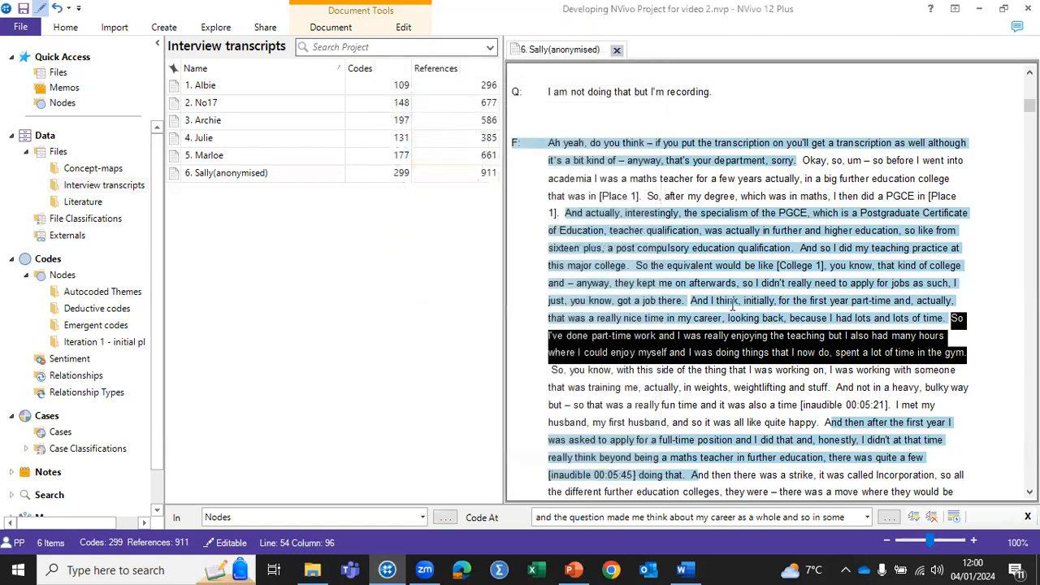
Step: Code the selected part-time work and gym passage at the existing "Their early career" node in Deductive codes
right_click(664, 349)
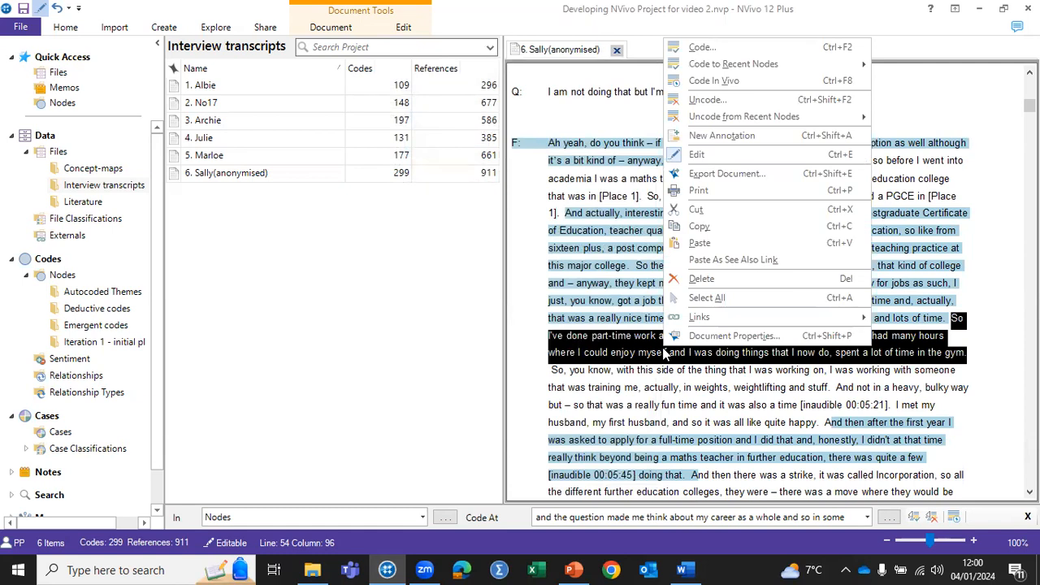
click(701, 47)
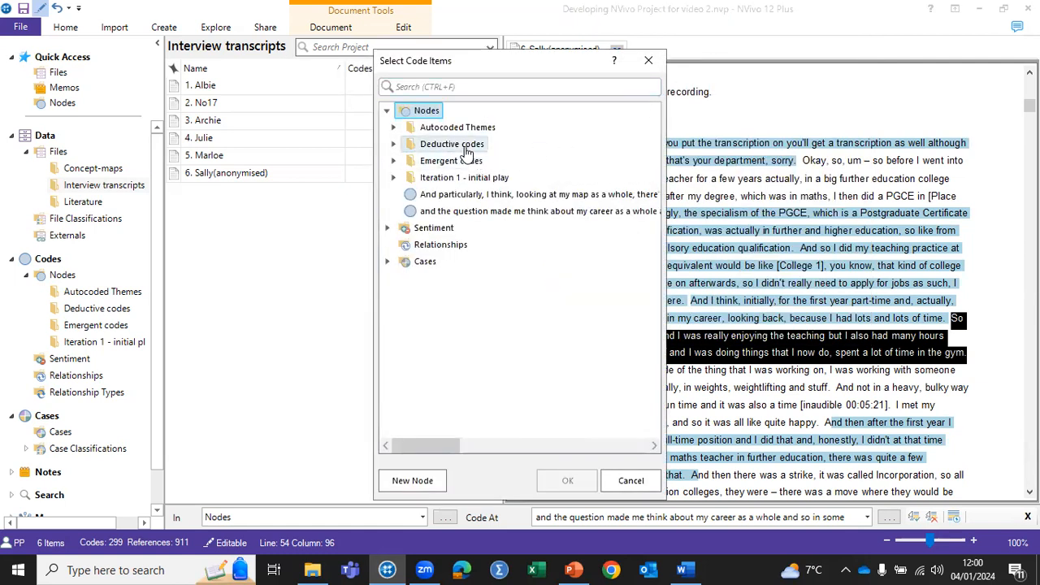
click(393, 144)
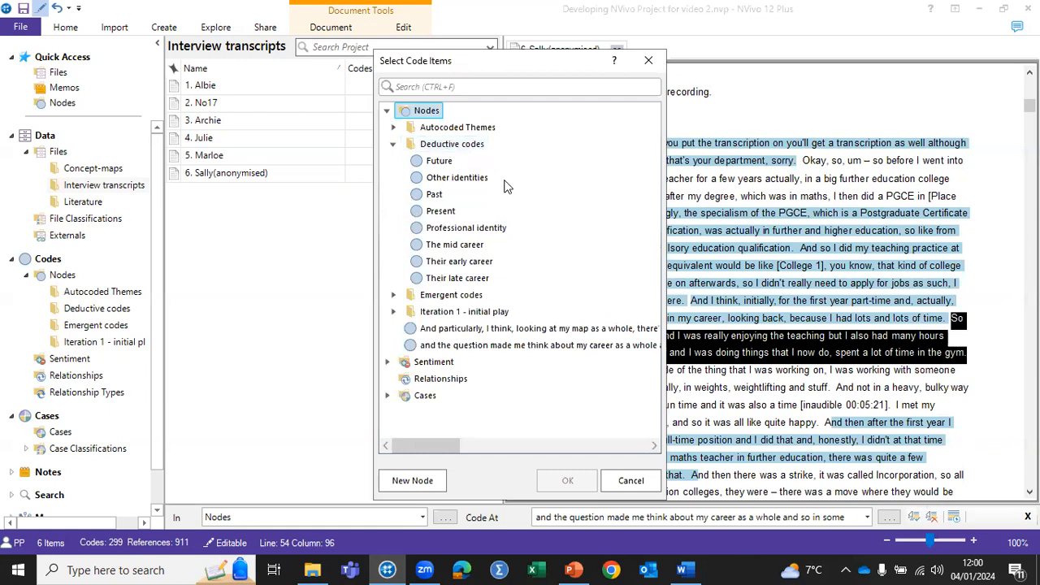
click(437, 263)
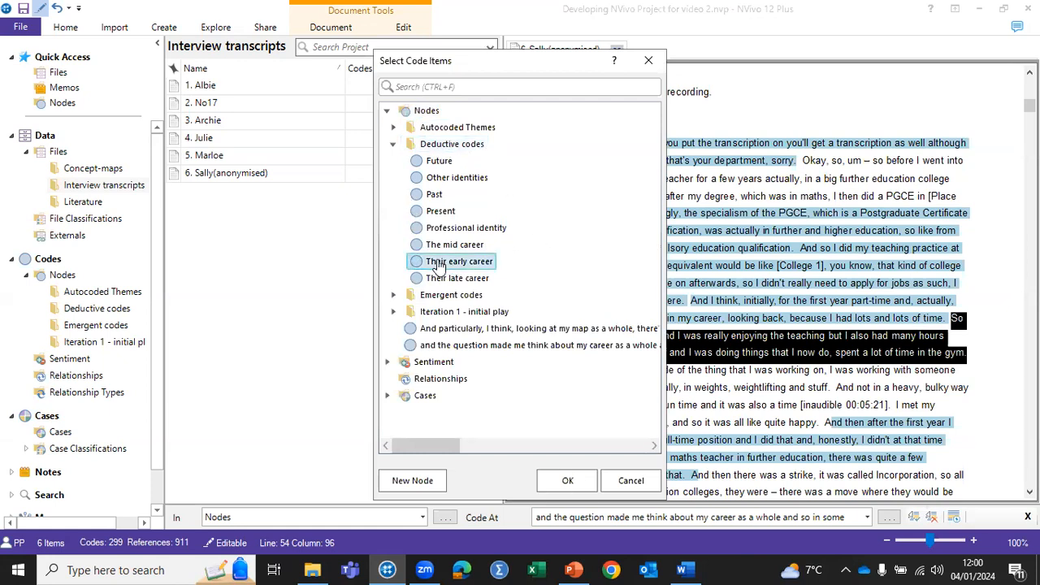
click(567, 480)
Step: Code the same selected passage at the "Professional identity" node in Deductive codes as well
right_click(563, 352)
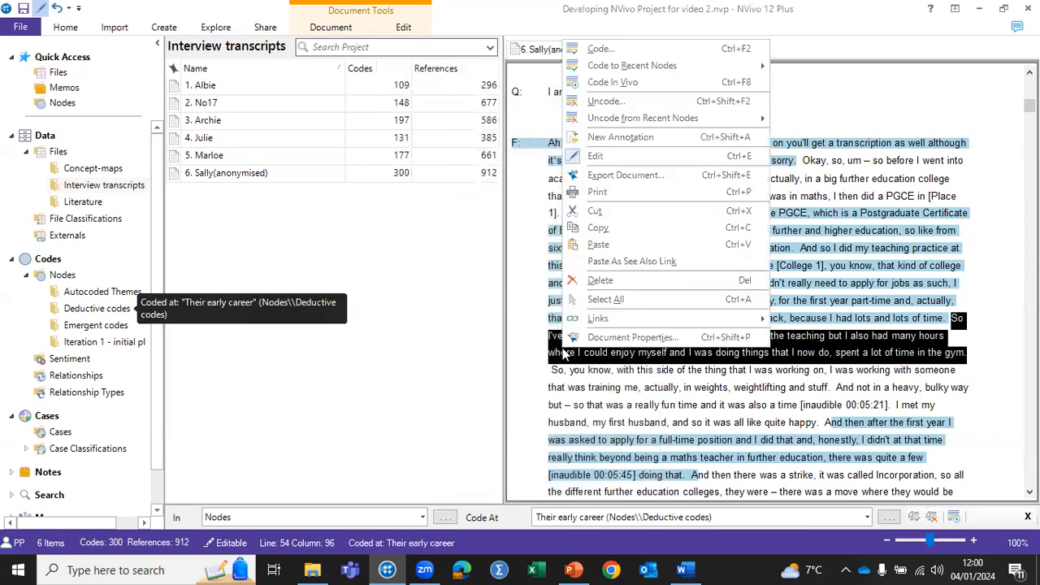
click(599, 49)
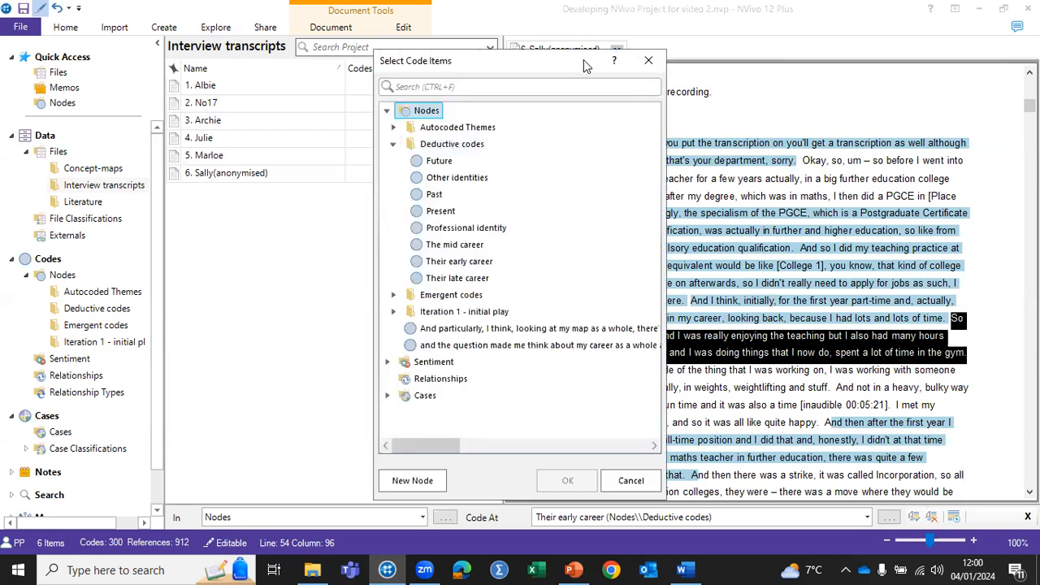
click(500, 232)
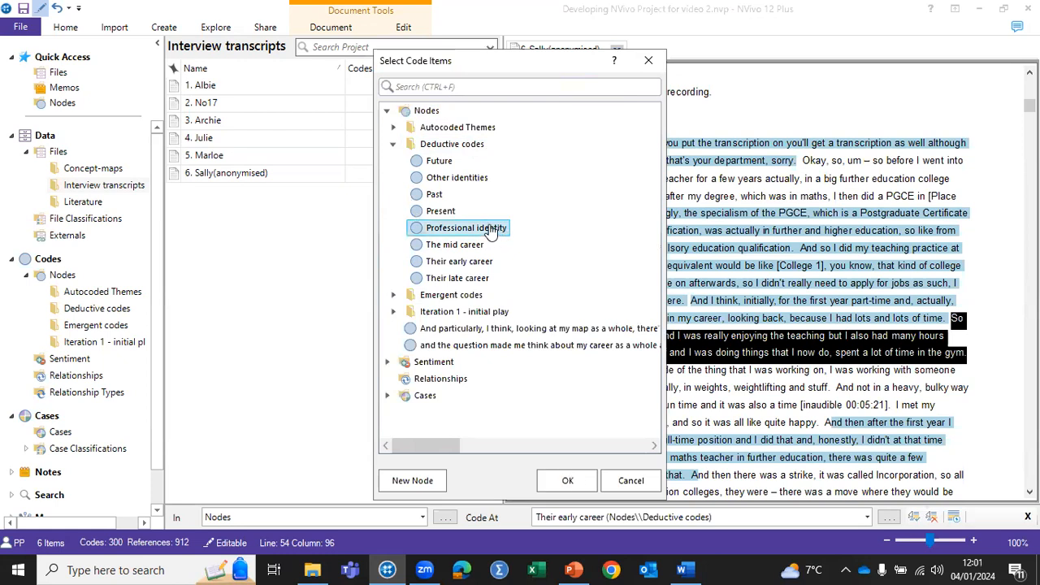
click(567, 480)
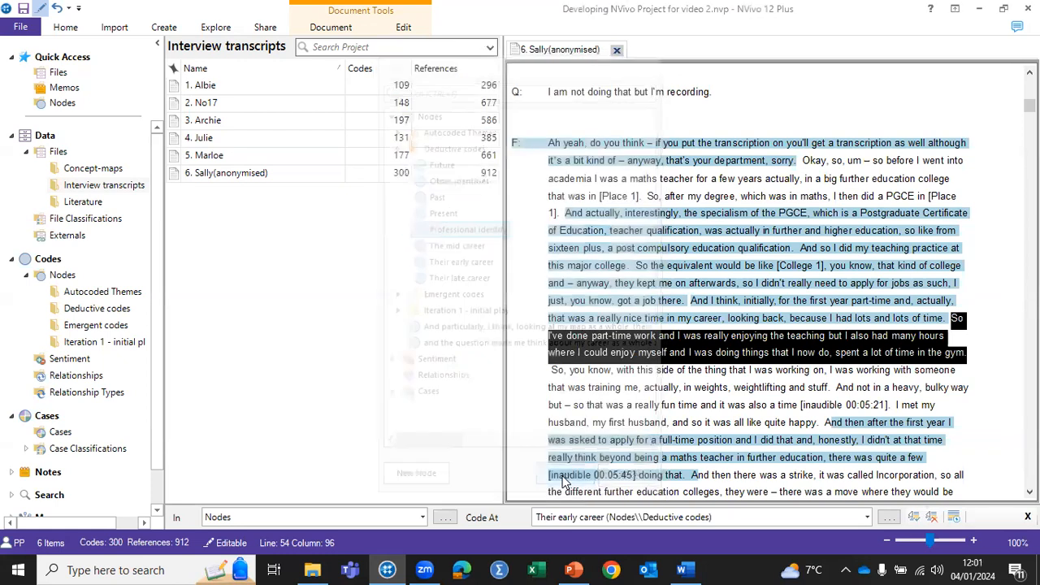
Step: Select the passage from "So I've done part-time work" to "weightlifting and stuff" and code it at "Other identities" in Deductive codes
right_click(596, 169)
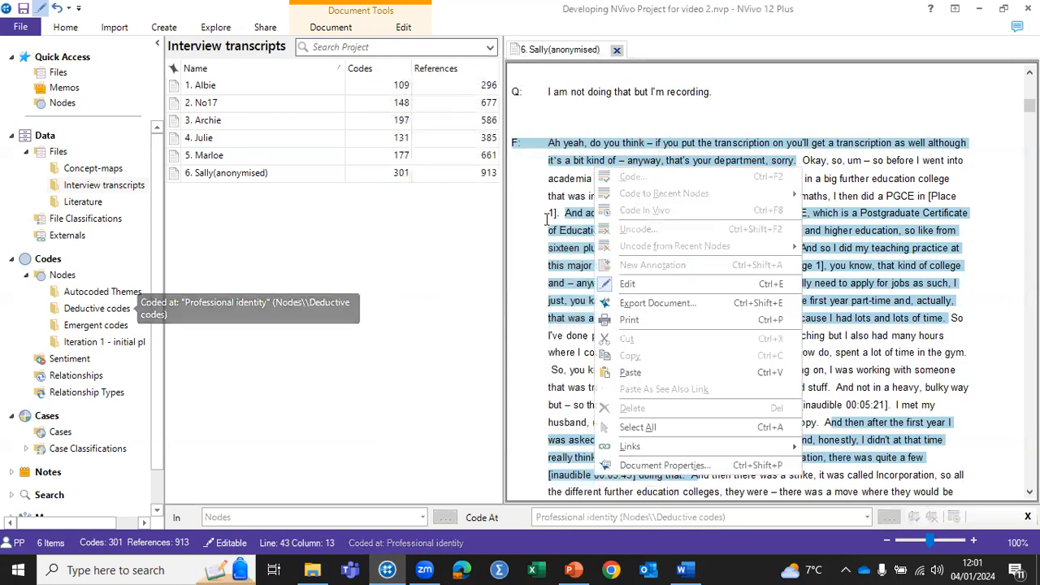
click(917, 318)
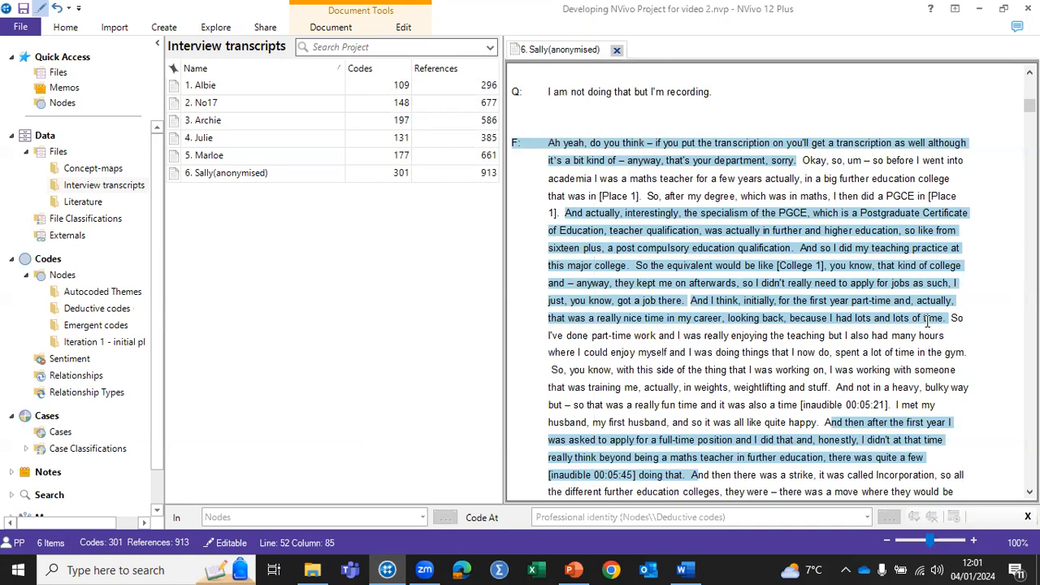
drag(950, 319, 831, 389)
right_click(766, 357)
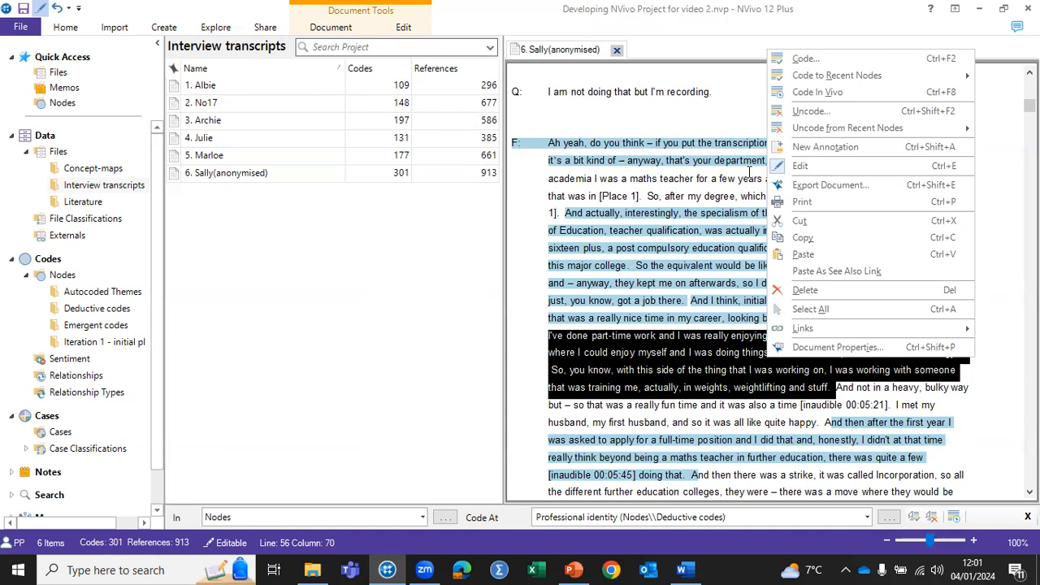
click(806, 59)
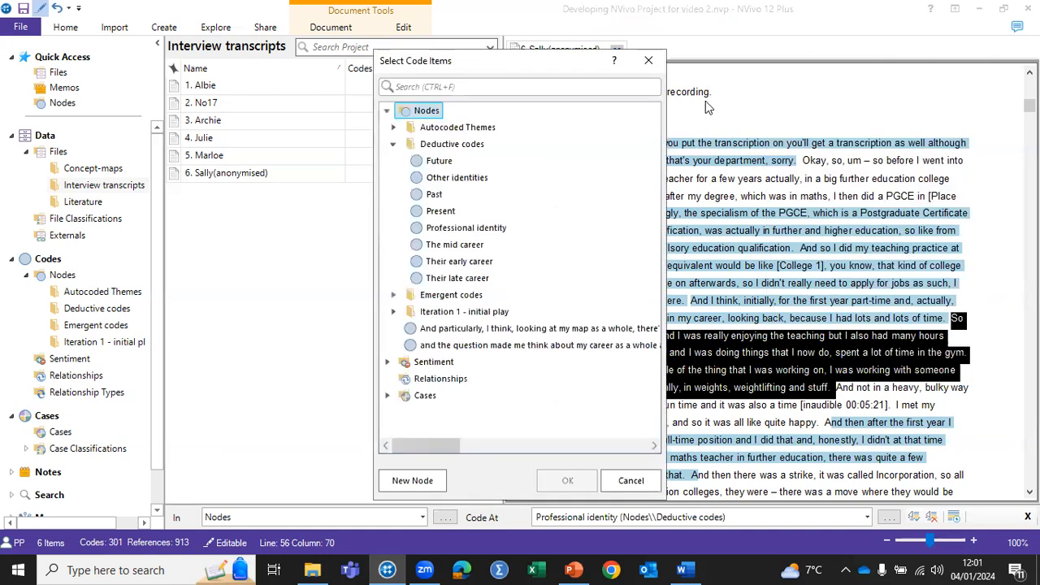
click(469, 178)
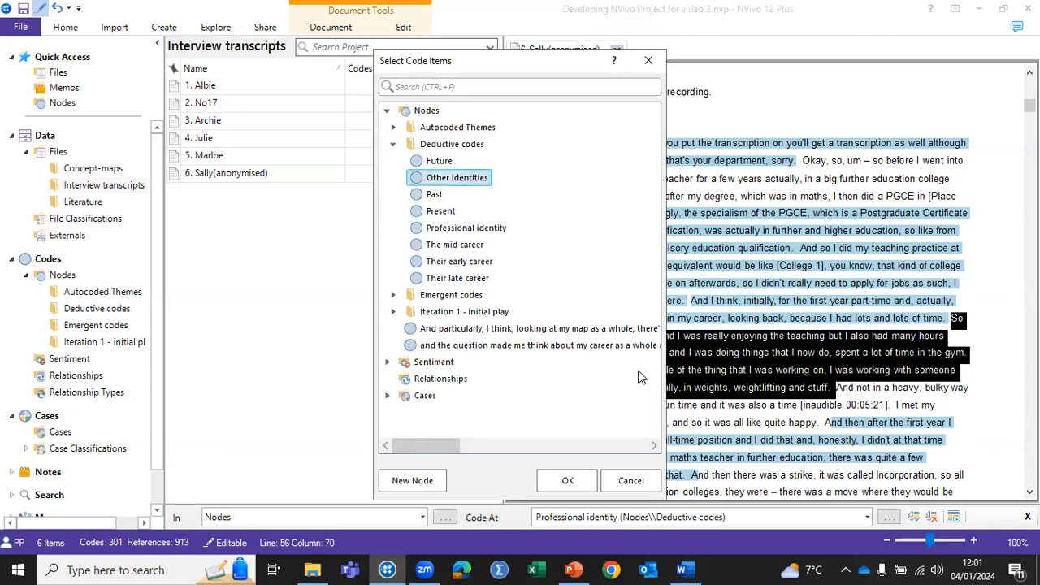
click(577, 480)
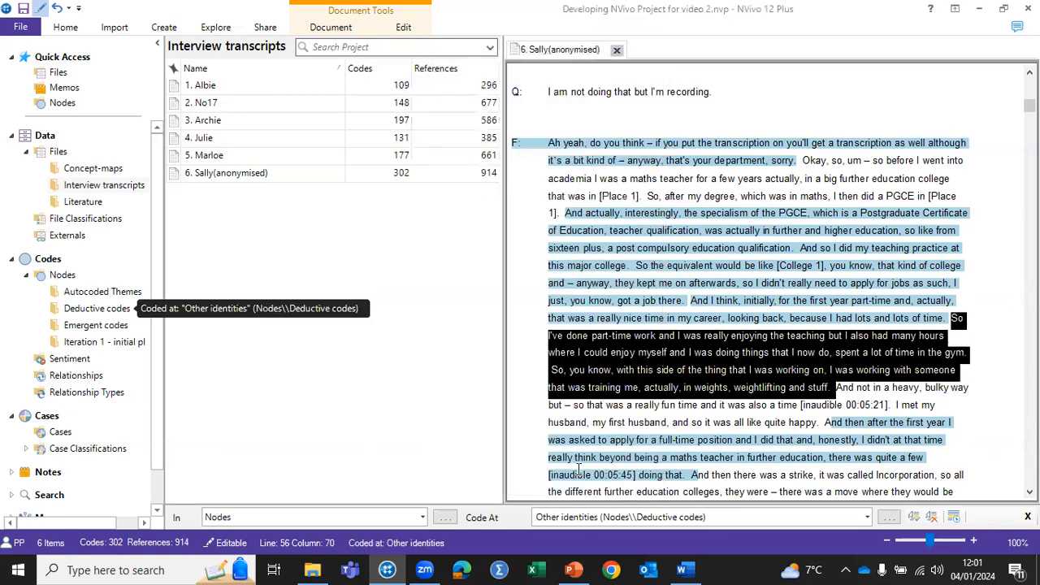
Step: Reselect the passage from "I've done part-time work" to "weightlifting and stuff" and code it at a new node named "enjoy" in Emergent codes
click(611, 346)
click(552, 336)
drag(552, 336, 832, 387)
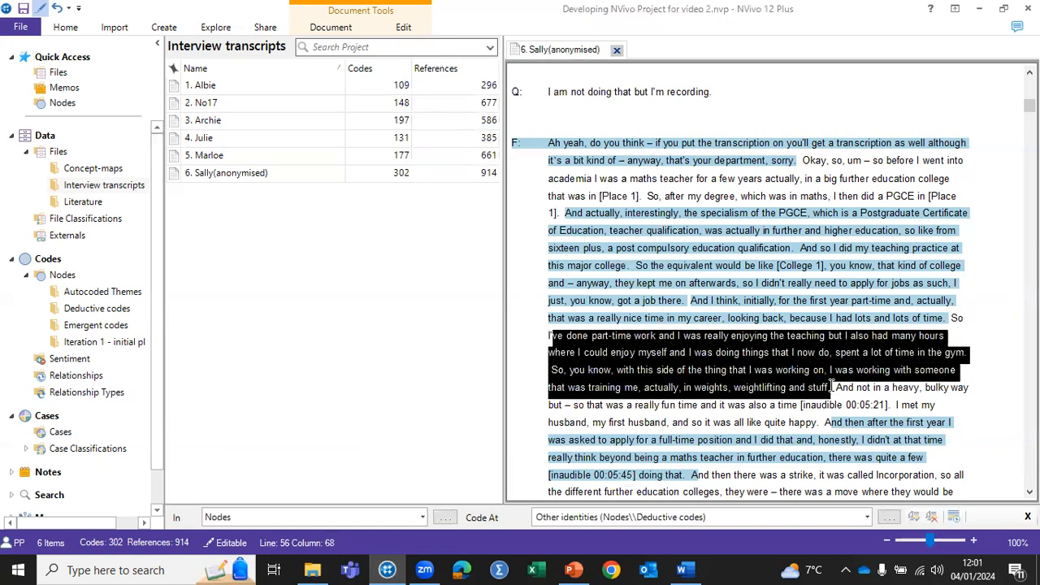
right_click(747, 338)
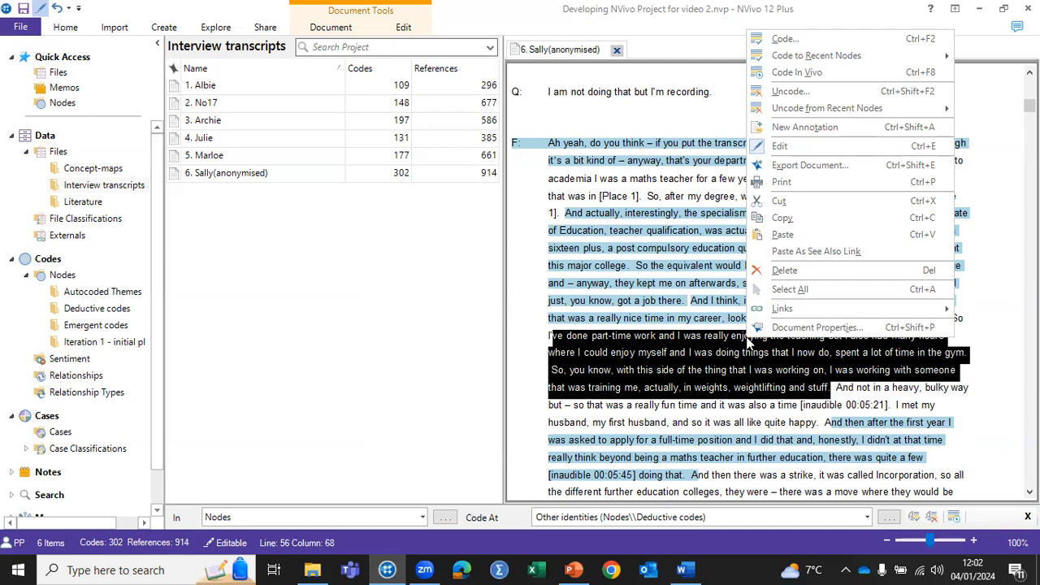
right_click(788, 39)
click(782, 39)
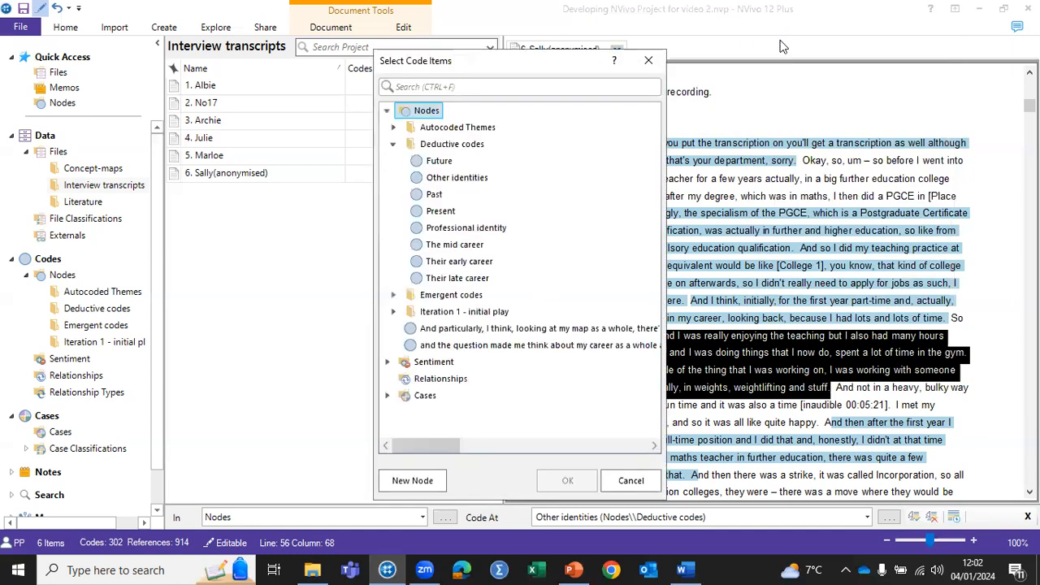
click(446, 298)
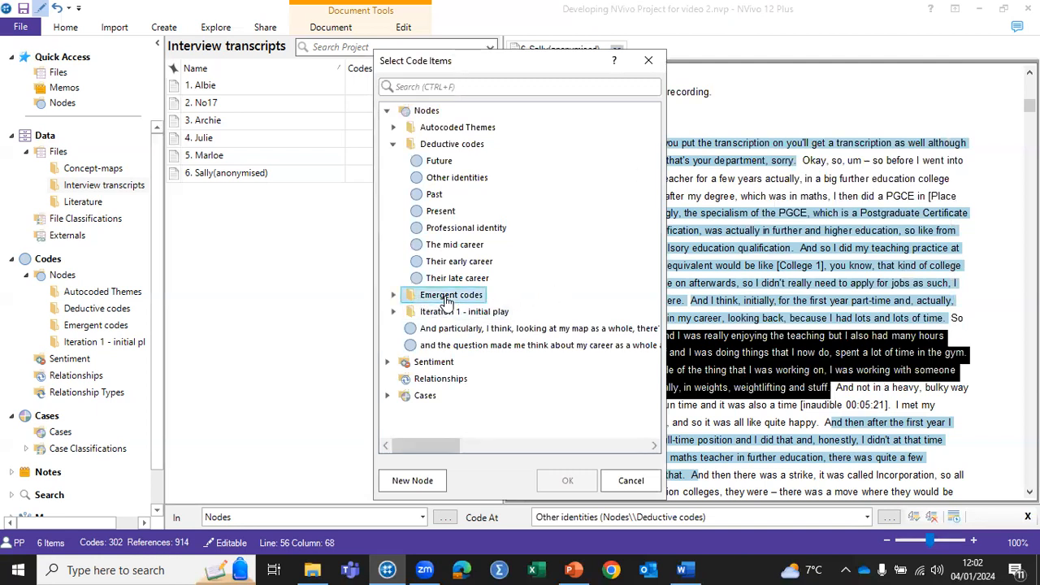
click(393, 295)
click(411, 480)
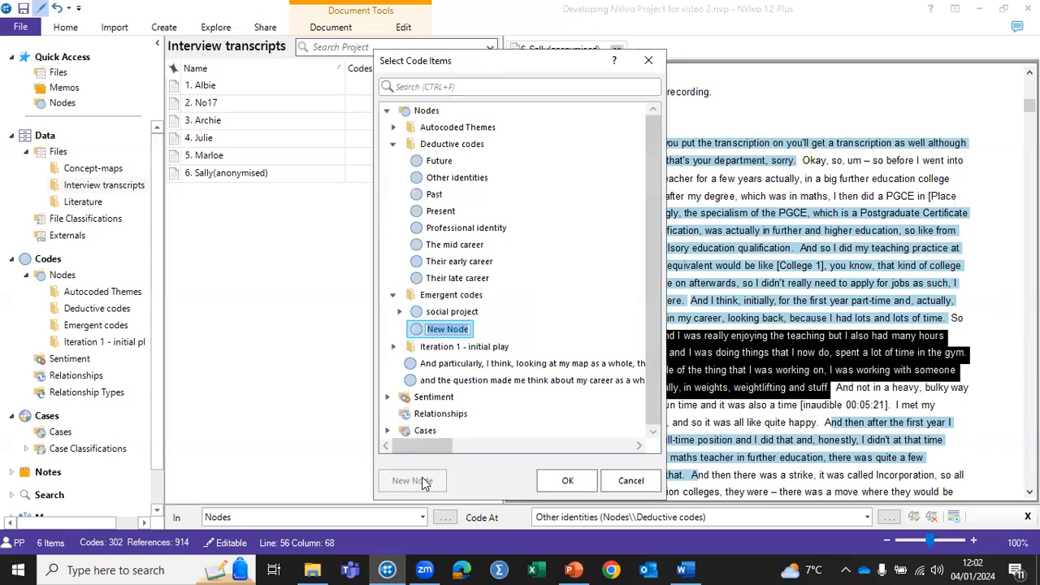
text(enjoy)
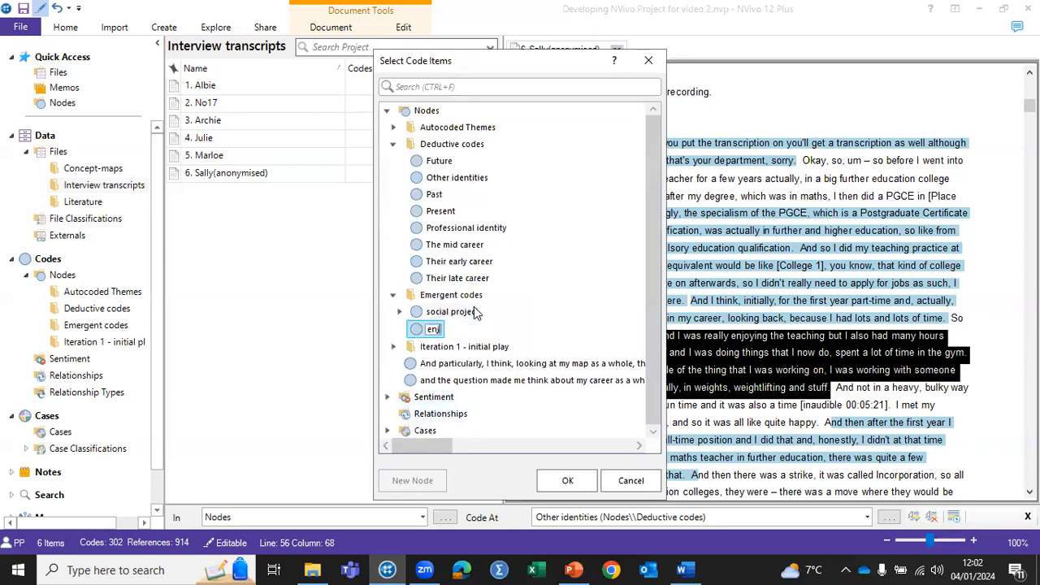
click(569, 481)
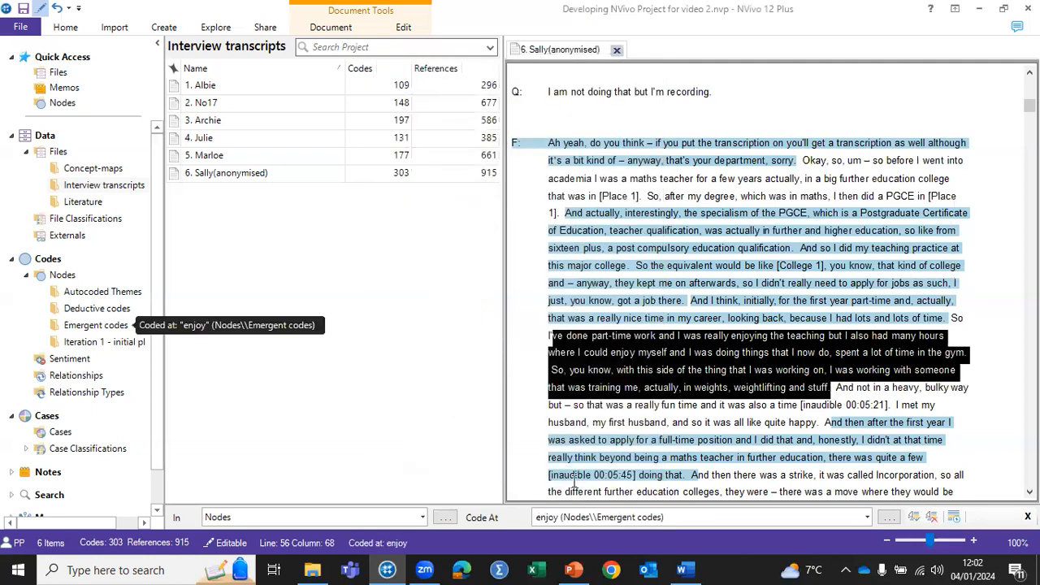